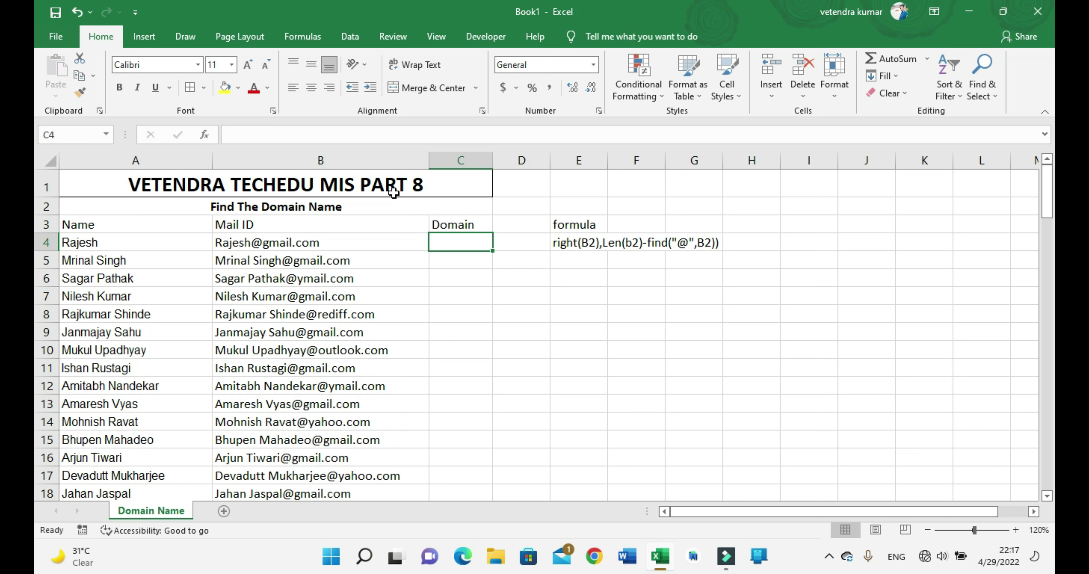
# Step: Look over the sheet title, subtitle, first data row and the reference formula in E4
pyautogui.click(393, 202)
pyautogui.click(393, 192)
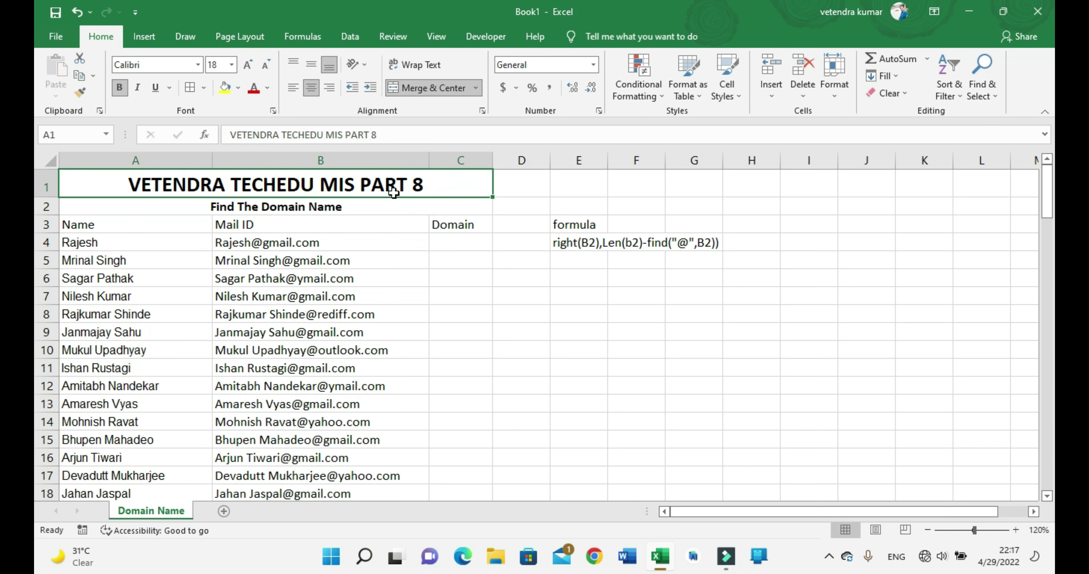
pyautogui.press('Down')
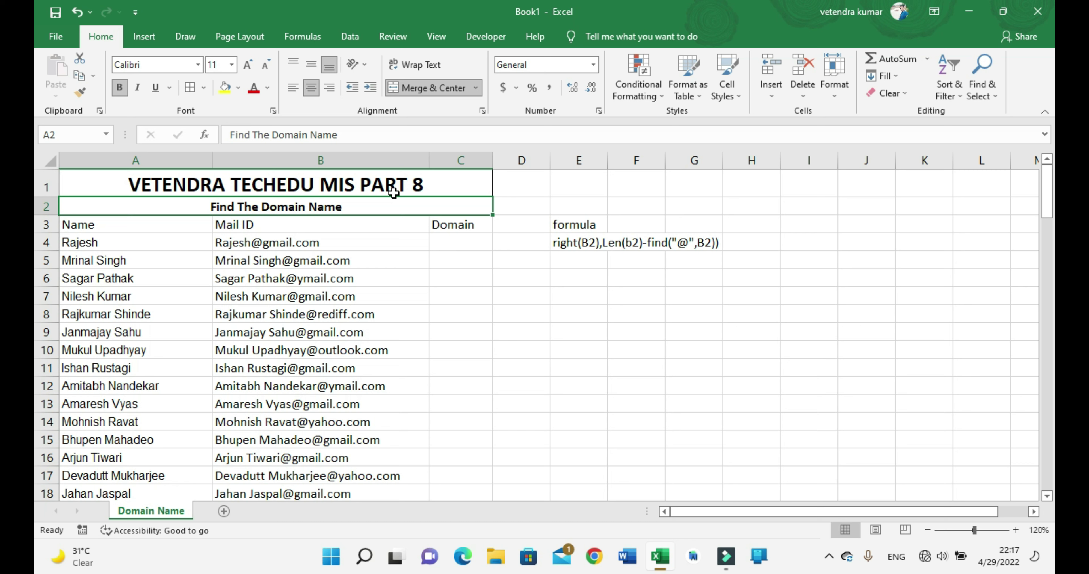
pyautogui.press('Down')
pyautogui.press('Down')
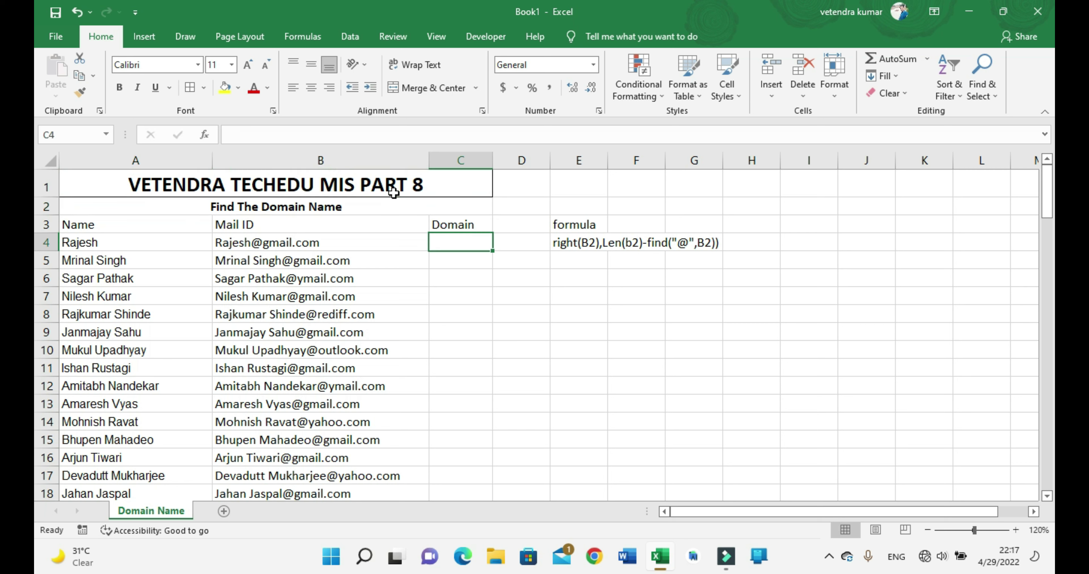
pyautogui.press('Left')
pyautogui.press('Left')
pyautogui.press('Right')
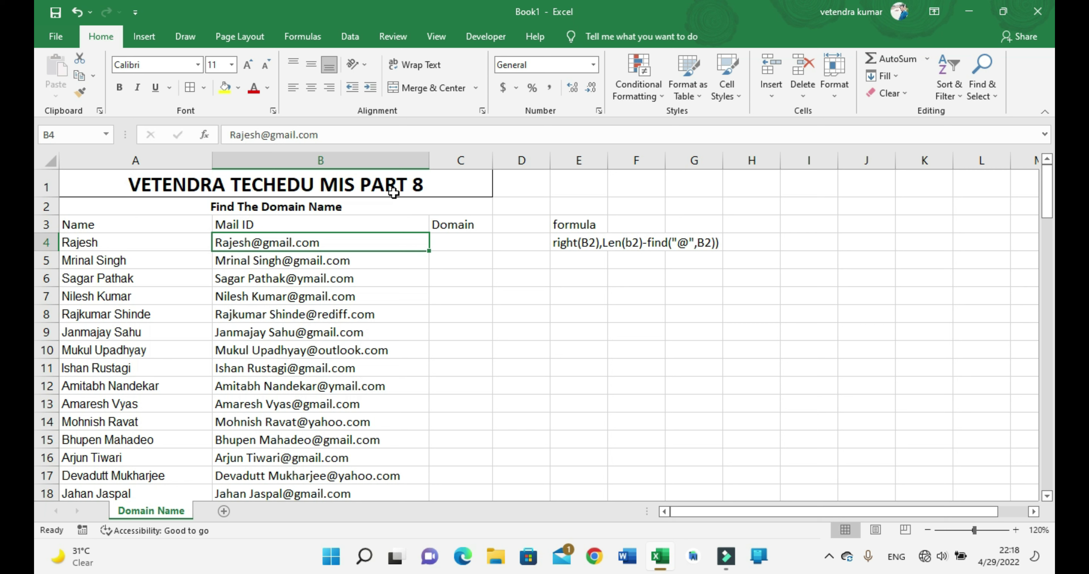
pyautogui.press('Right')
pyautogui.press('Right')
pyautogui.press('Right')
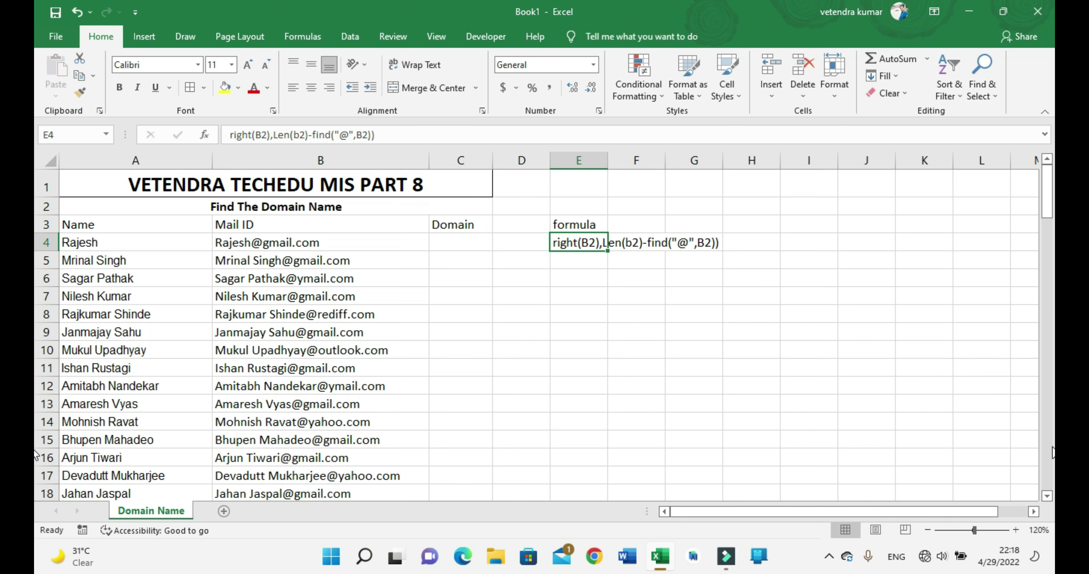
# Step: Enlarge the worksheet to 150% and review the reference formula under the formula heading
pyautogui.click(1016, 531)
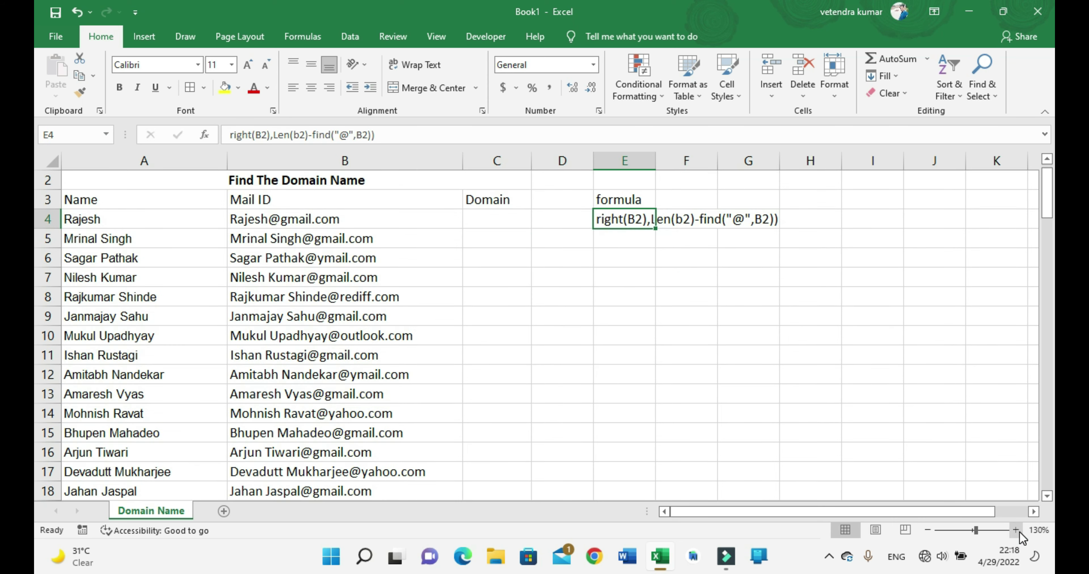
pyautogui.click(1016, 530)
pyautogui.click(1016, 530)
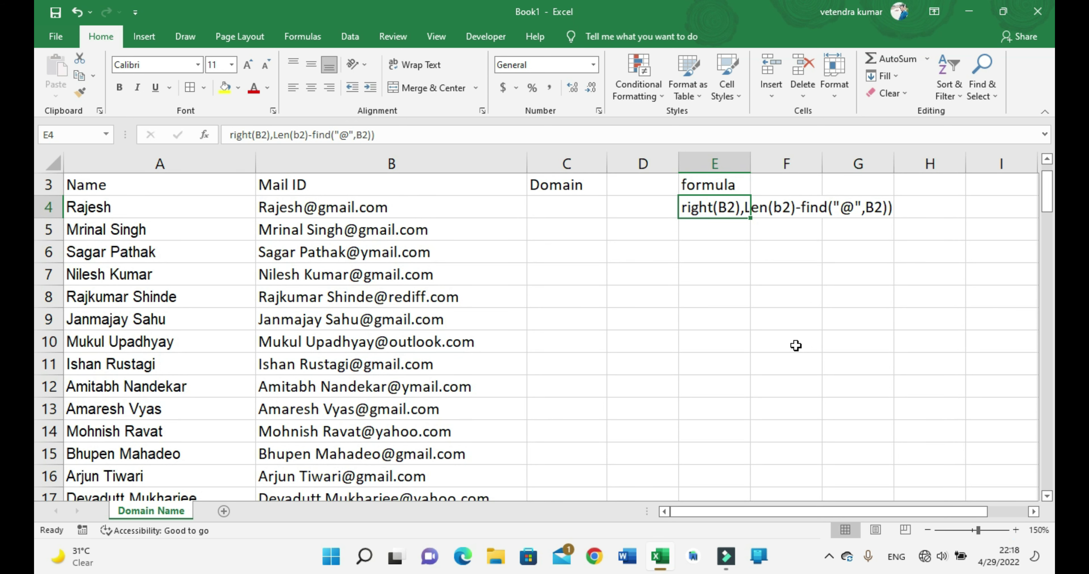
pyautogui.press('Up')
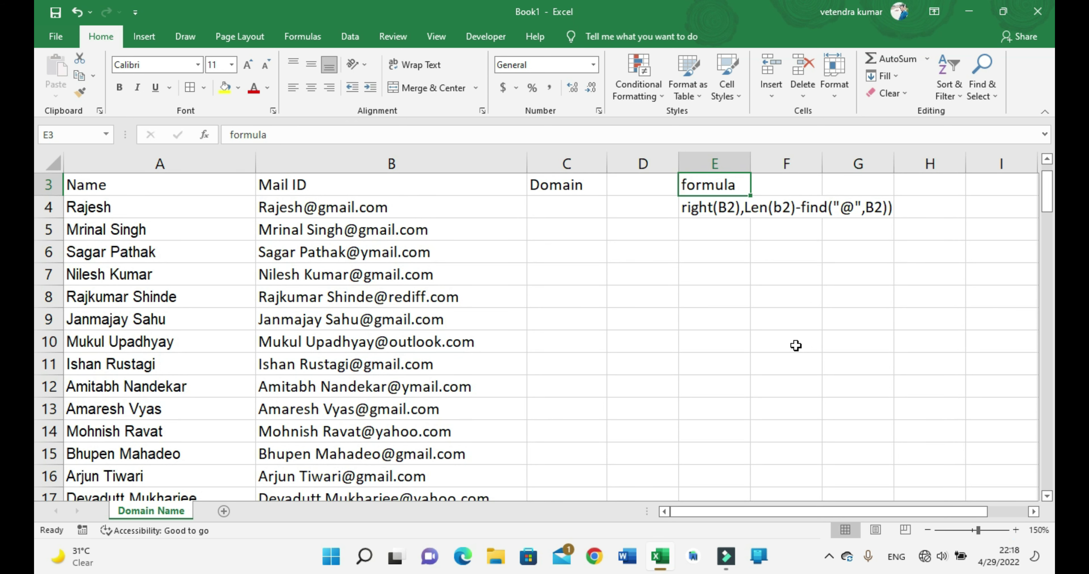
pyautogui.press('Down')
pyautogui.press('Down')
pyautogui.press('Up')
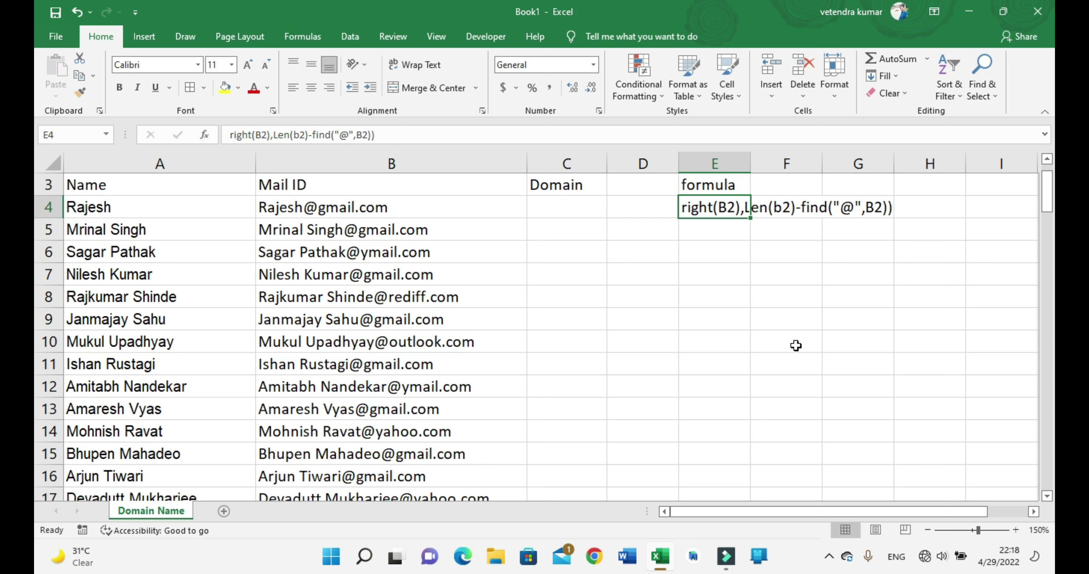
# Step: Enter =RIGHT(B4,4) in C4 to extract the last four characters of the first mail ID
pyautogui.press('Left')
pyautogui.press('Left')
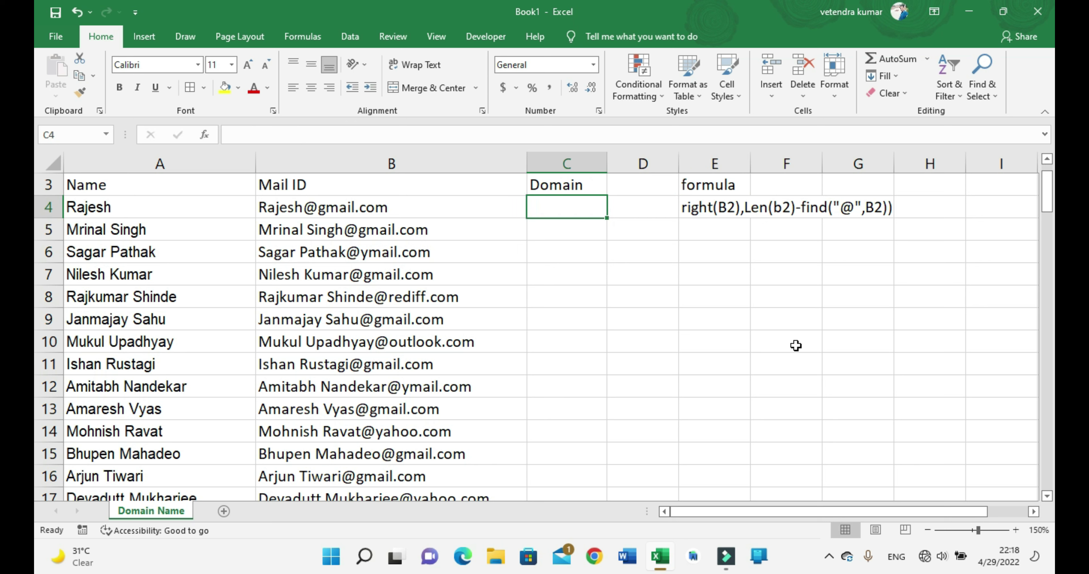
pyautogui.write('=right')
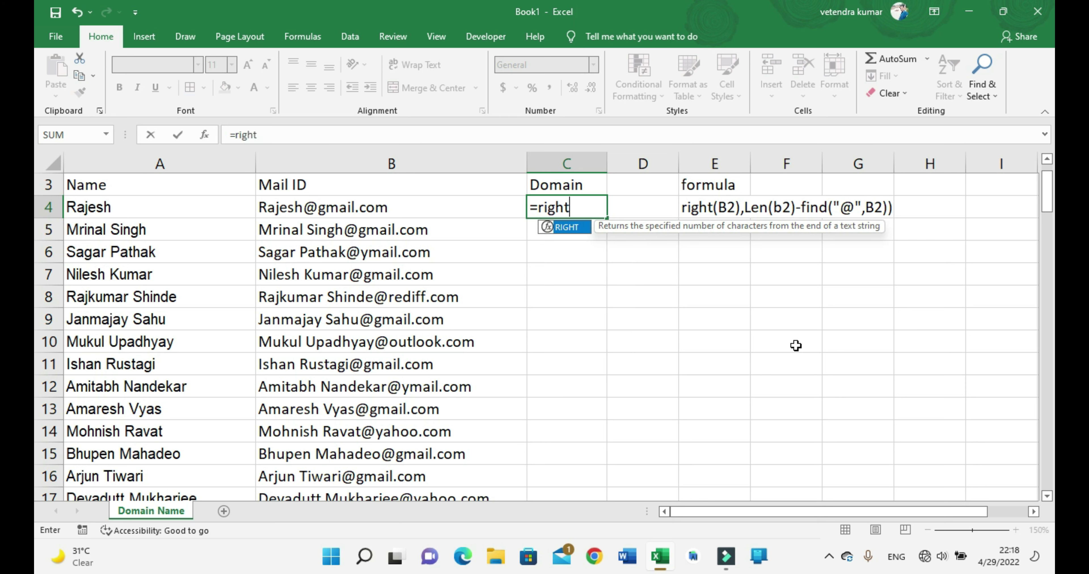
pyautogui.press('Tab')
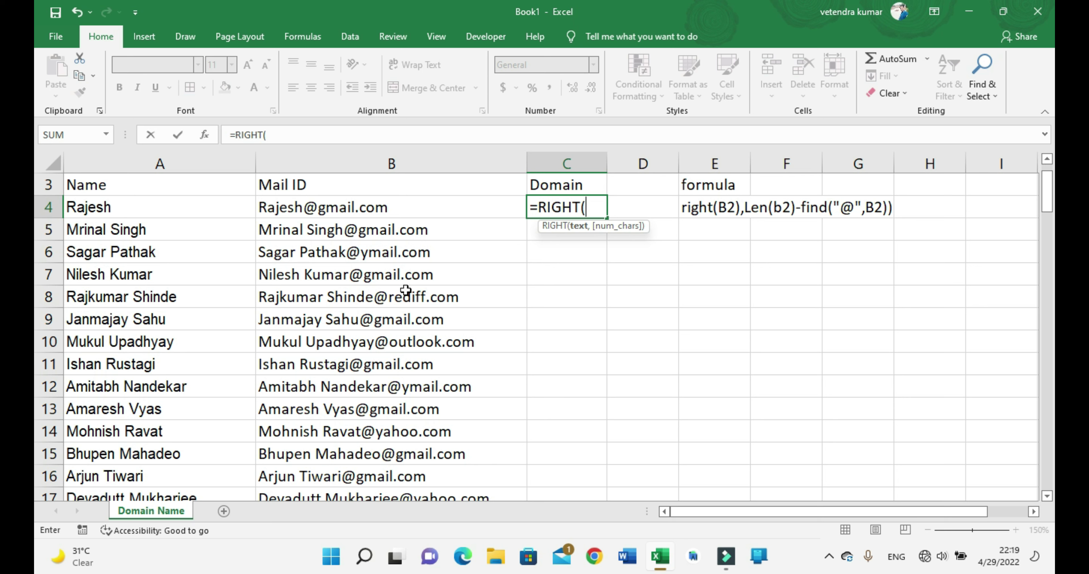
pyautogui.click(336, 211)
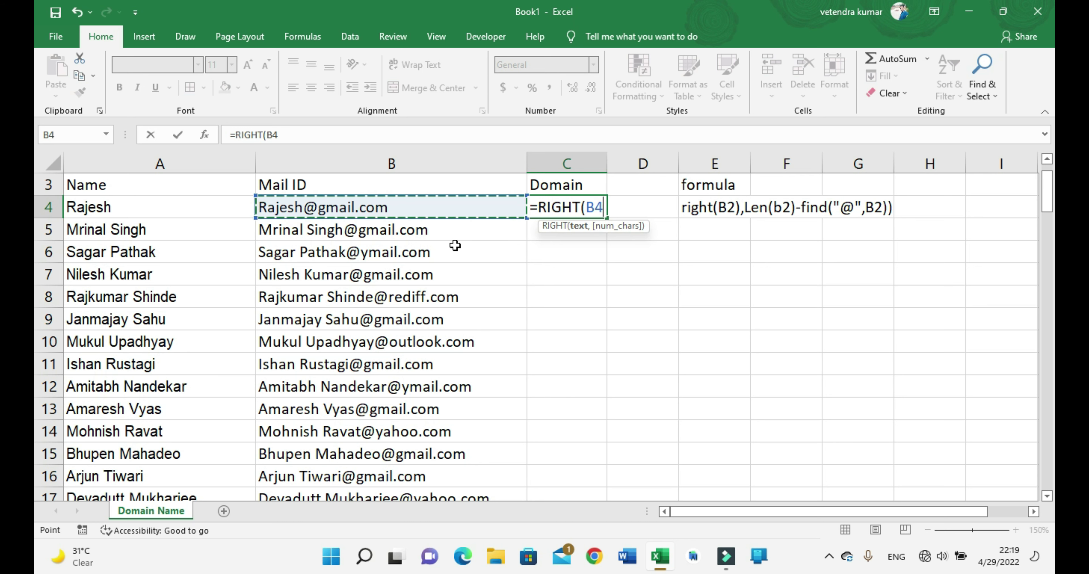
pyautogui.write(',')
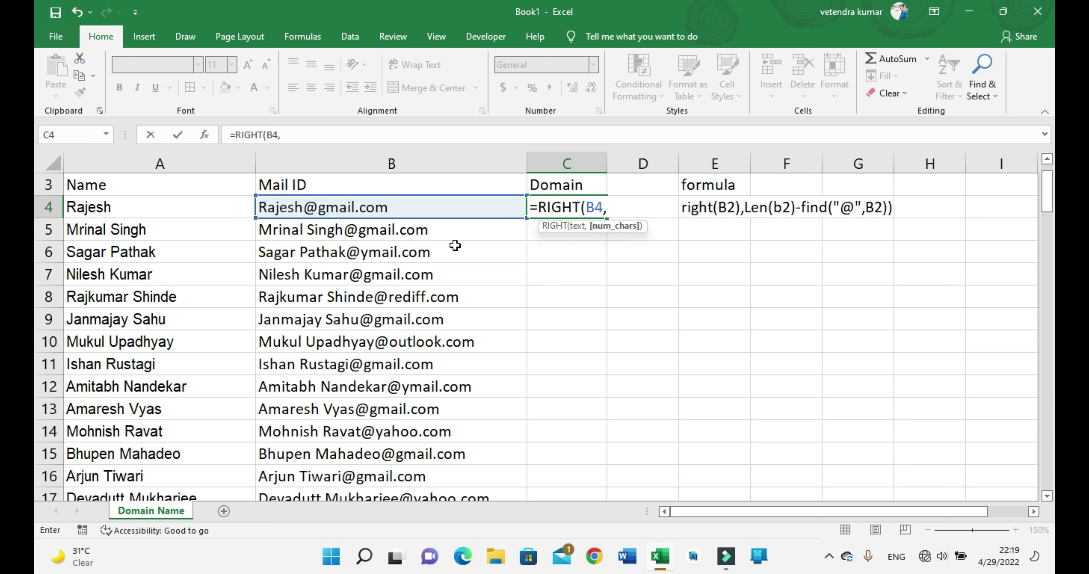
pyautogui.write('4')
pyautogui.press('Return')
# Step: Edit the RIGHT formula in C4 to return 9 characters, as =RIGHT(B4,9)
pyautogui.press('Up')
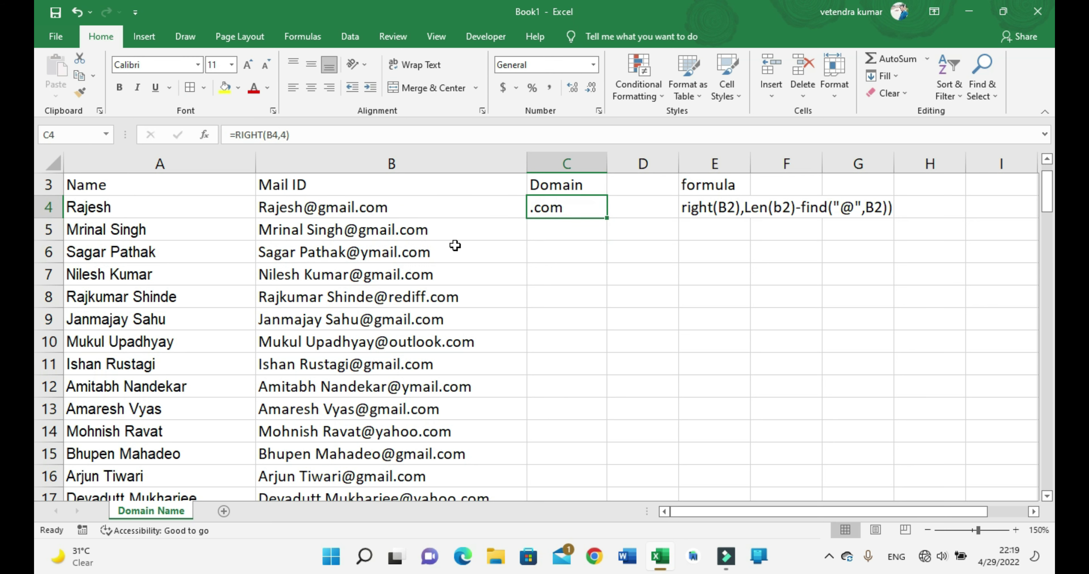
pyautogui.press('F2')
pyautogui.press('BackSpace')
pyautogui.press('BackSpace')
pyautogui.press('BackSpace')
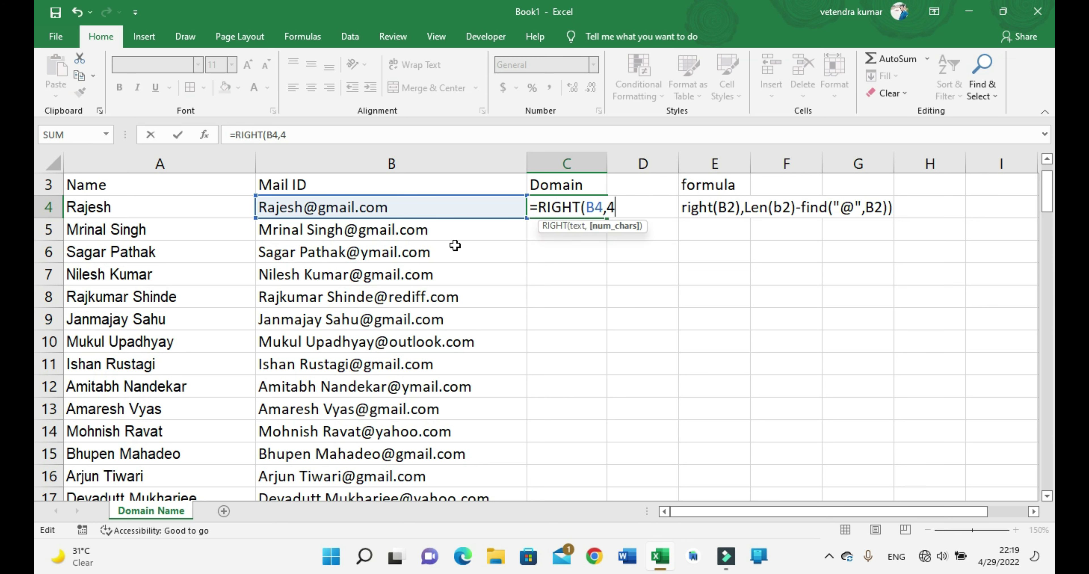
pyautogui.write(',')
pyautogui.write('9')
pyautogui.press('Return')
pyautogui.press('Return')
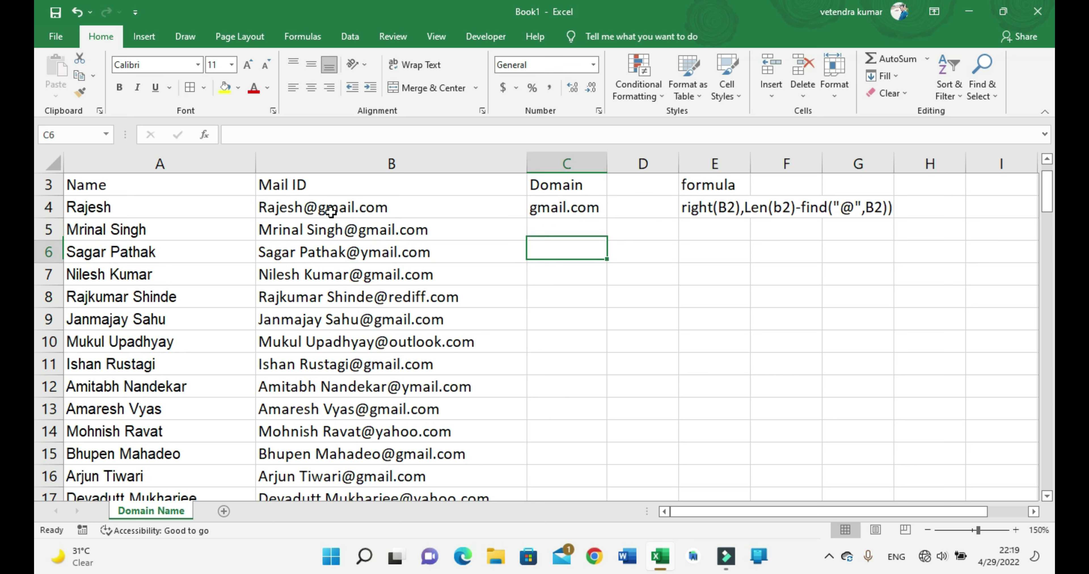
# Step: Fill the RIGHT formula from C4 down to C11 and check the results in C10, C8 and C6
pyautogui.press('Up')
pyautogui.press('Up')
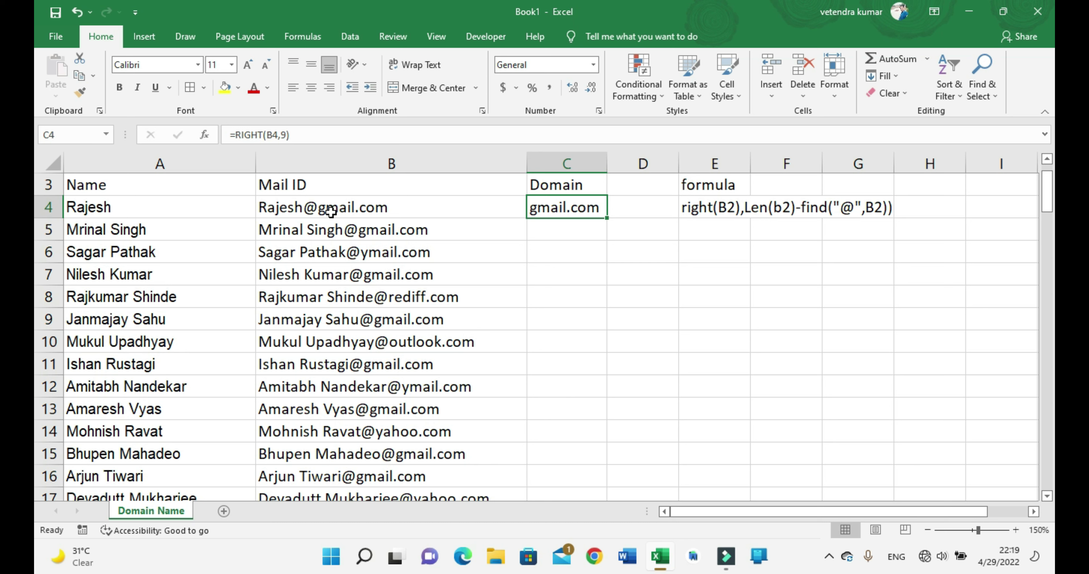
pyautogui.moveTo(607, 218); pyautogui.dragTo(610, 369)
pyautogui.click(541, 342)
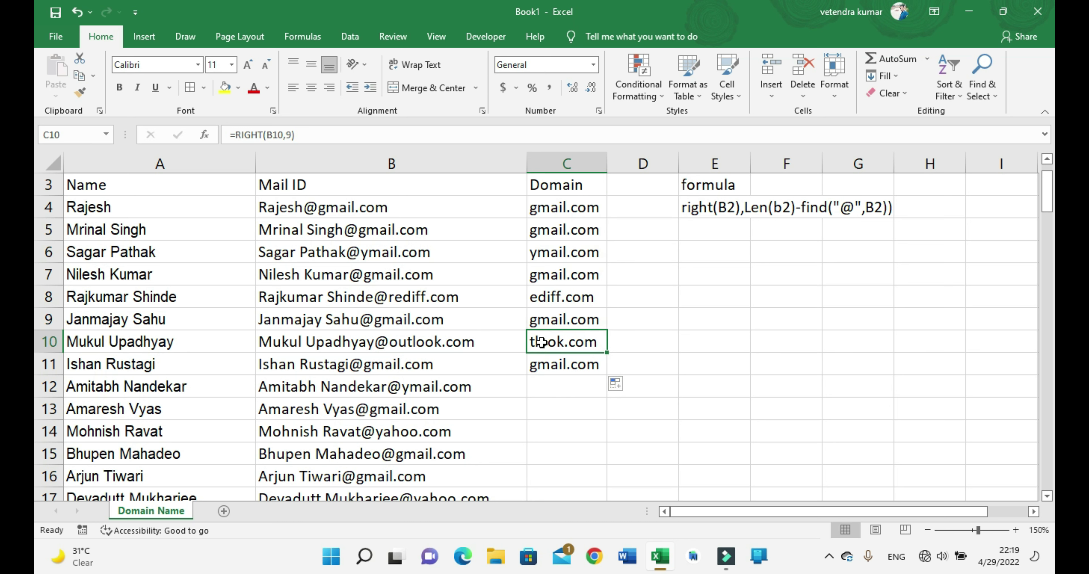
pyautogui.click(556, 296)
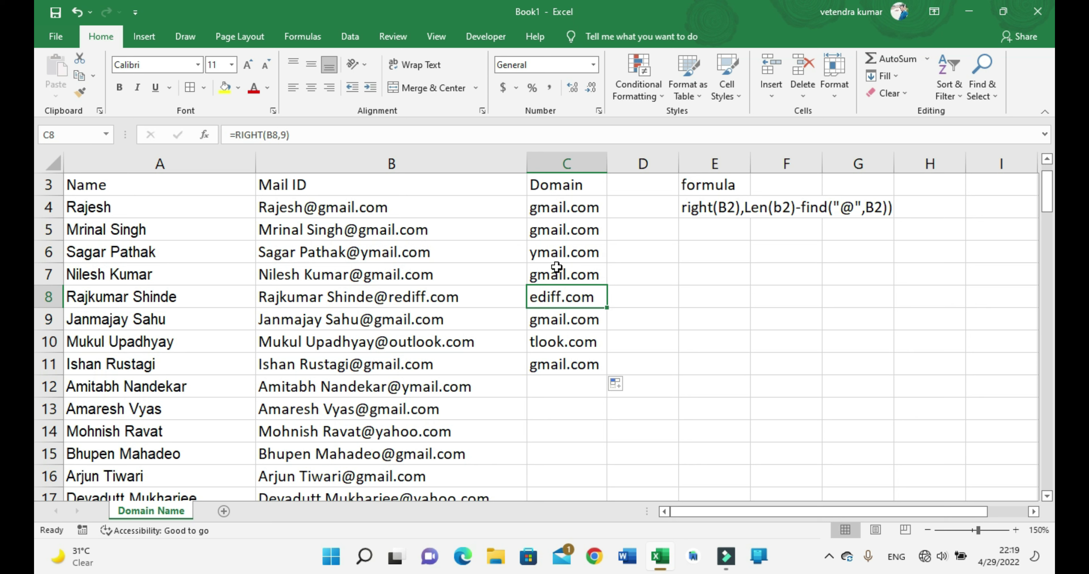
pyautogui.click(559, 252)
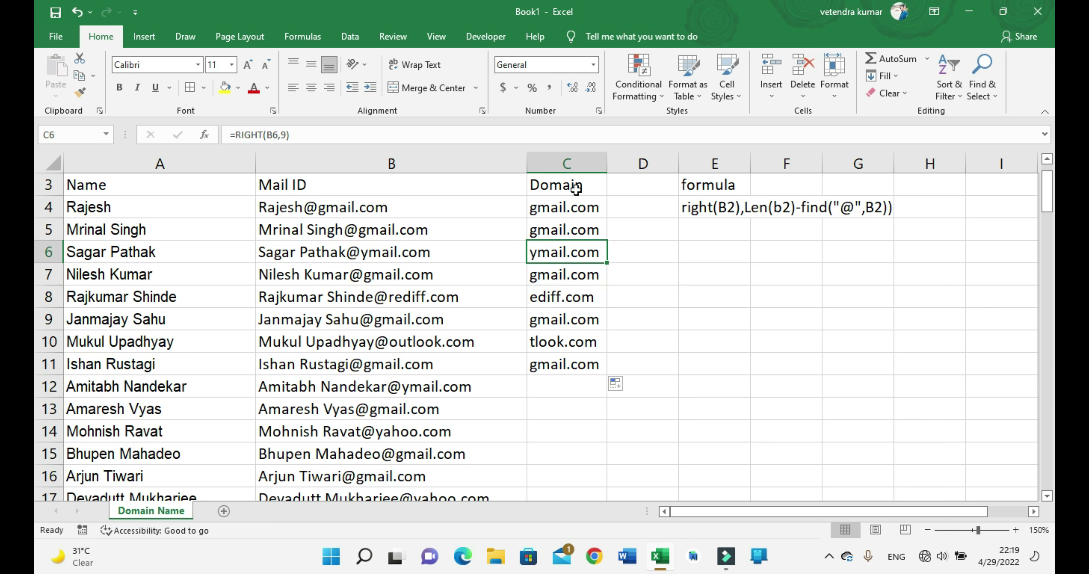
# Step: Clear the trial RIGHT formulas from C4:C11 and return to C4
pyautogui.moveTo(571, 212); pyautogui.dragTo(571, 365)
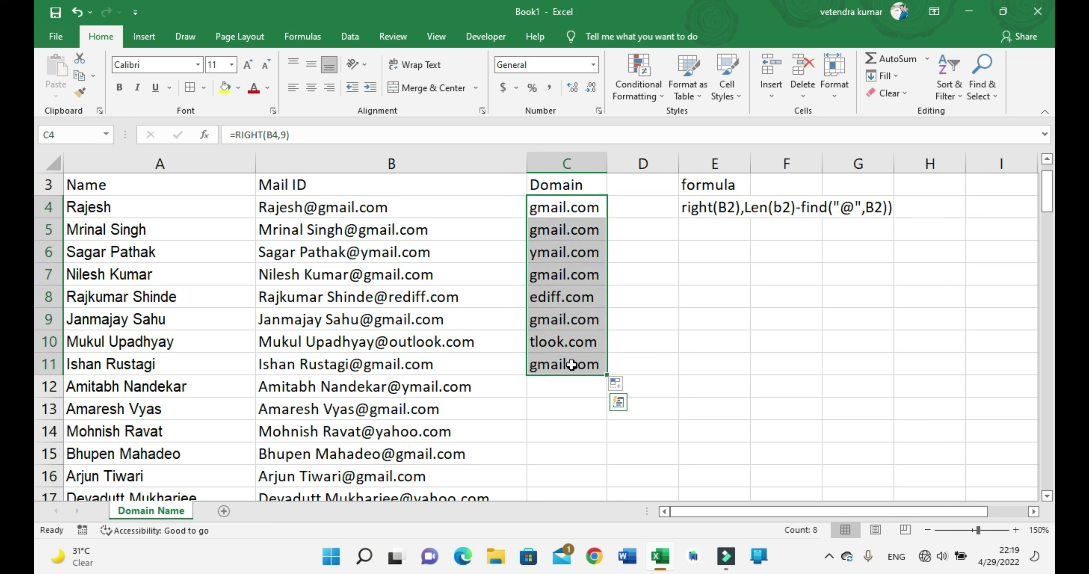
pyautogui.press('Delete')
pyautogui.press('Up')
pyautogui.press('Down')
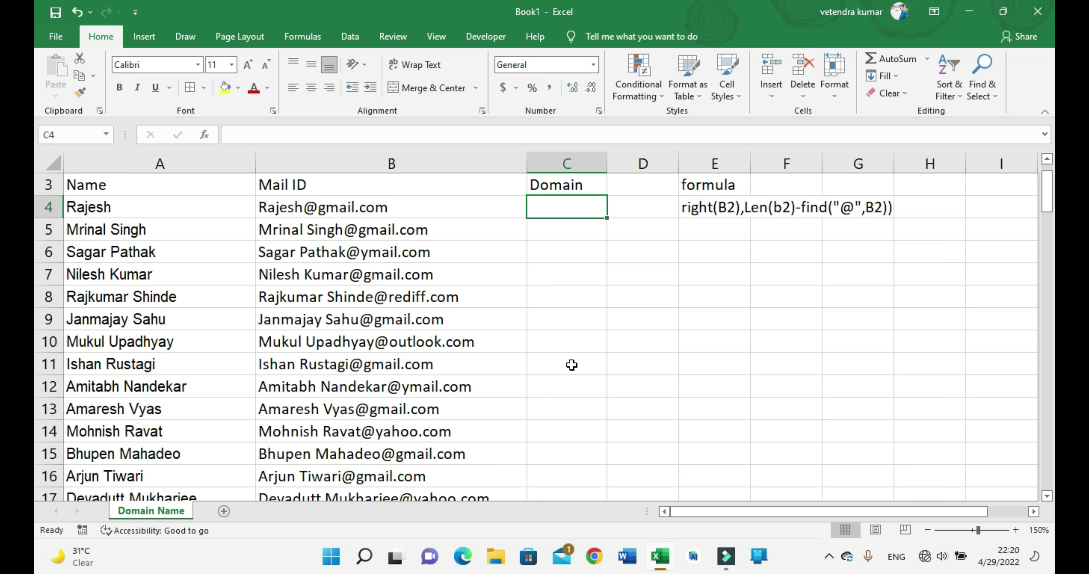
# Step: Enter =LEN(B4) in C4 to count the characters of the first mail ID
pyautogui.write('=len')
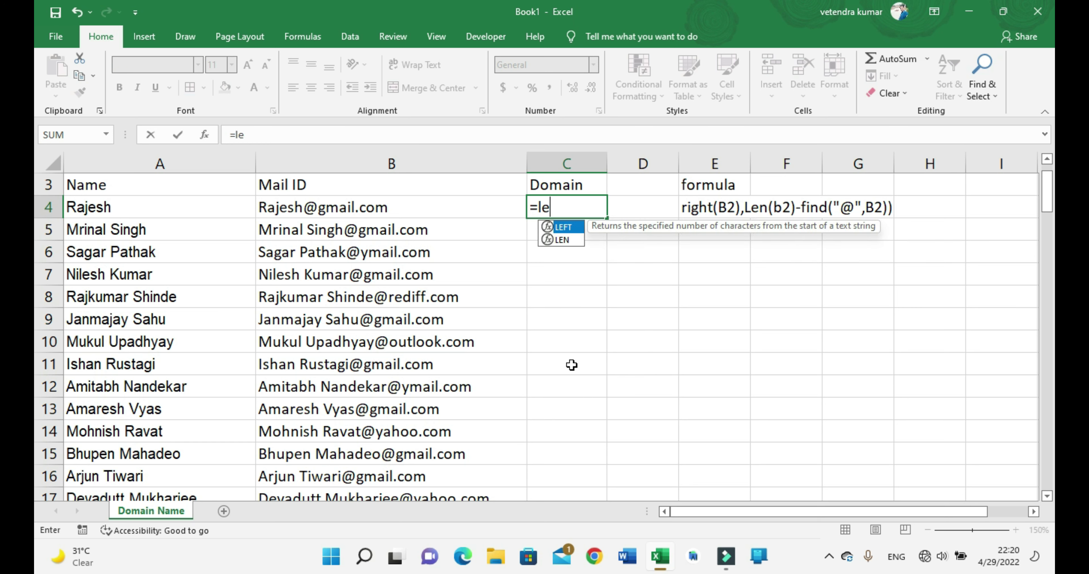
pyautogui.press('Tab')
pyautogui.press('Left')
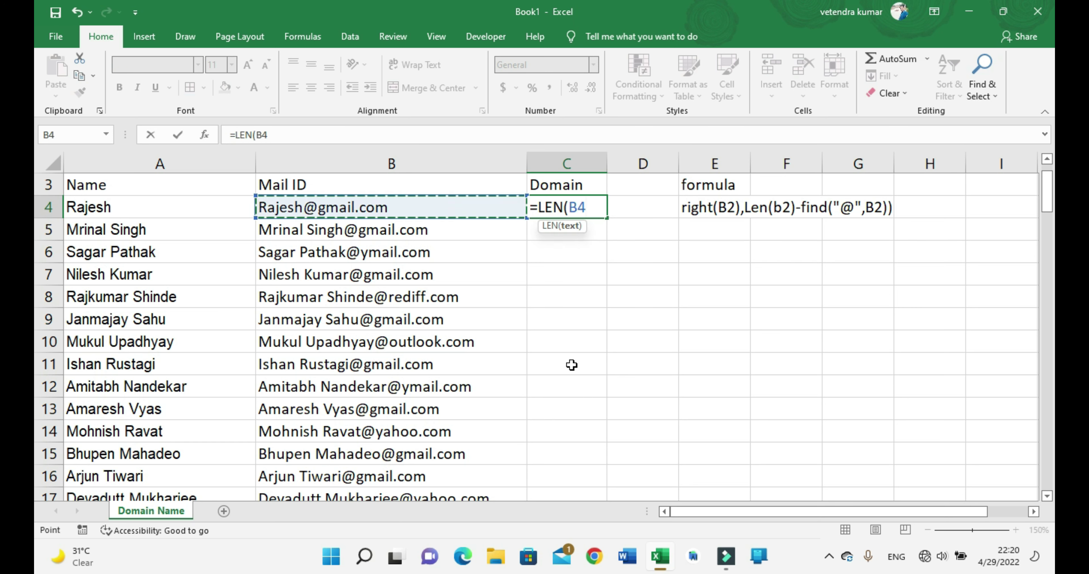
pyautogui.press('Return')
pyautogui.press('Up')
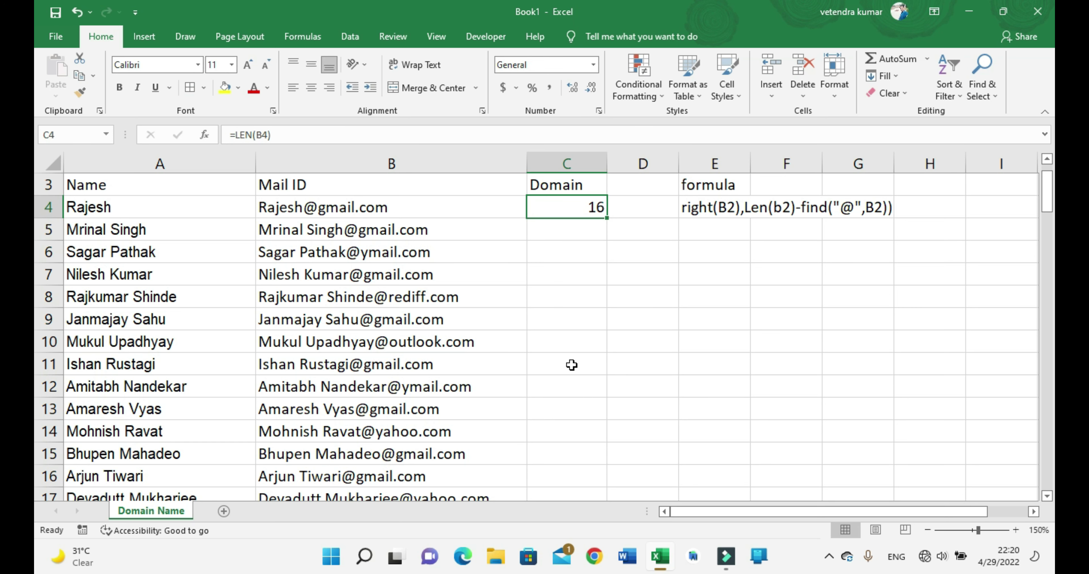
# Step: Add the heading "len" in D3, beside the Domain heading
pyautogui.press('Right')
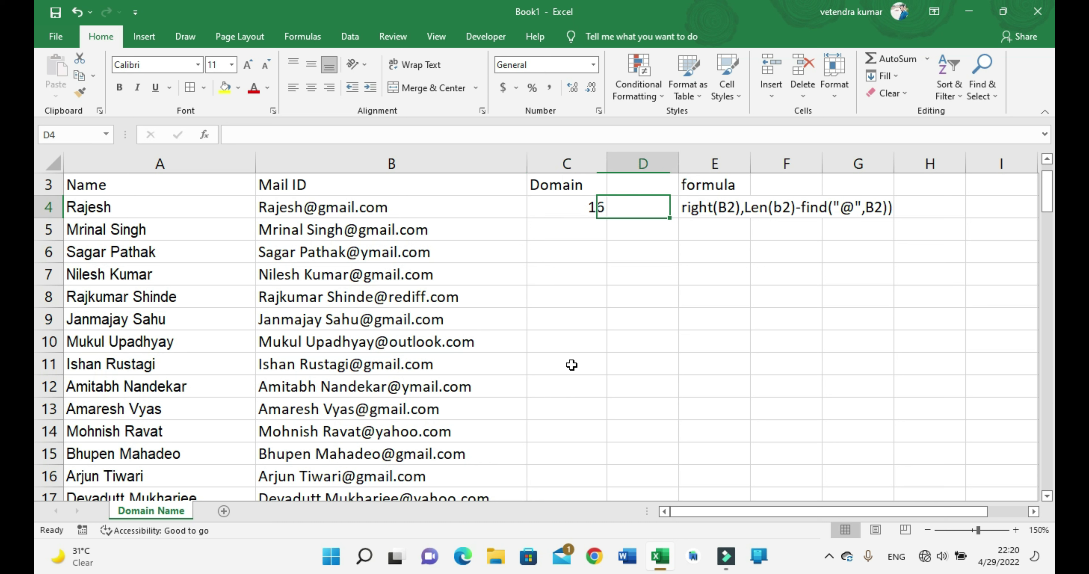
pyautogui.press('Down')
pyautogui.press('Up')
pyautogui.press('Up')
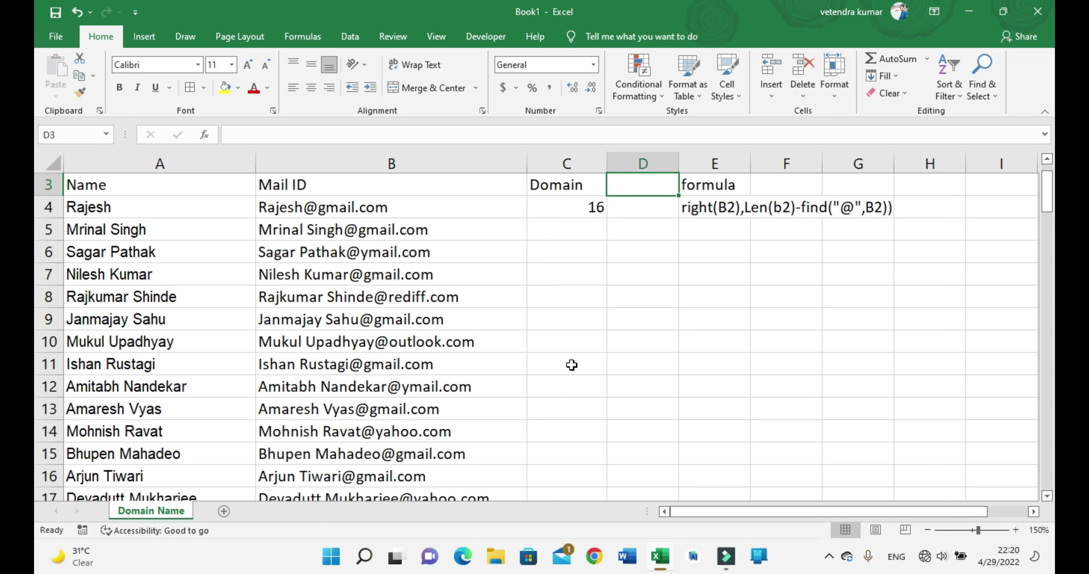
pyautogui.write('l')
pyautogui.write('e')
pyautogui.press('BackSpace')
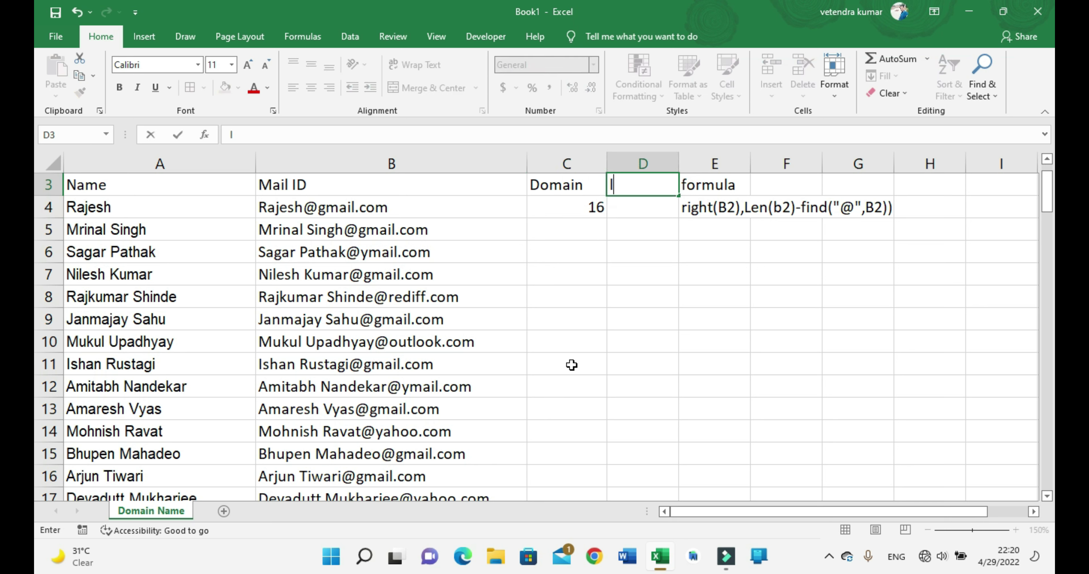
pyautogui.write('en')
pyautogui.press('Return')
# Step: Insert a new column before the formula column and enter the heading "find" in E3
pyautogui.press('Up')
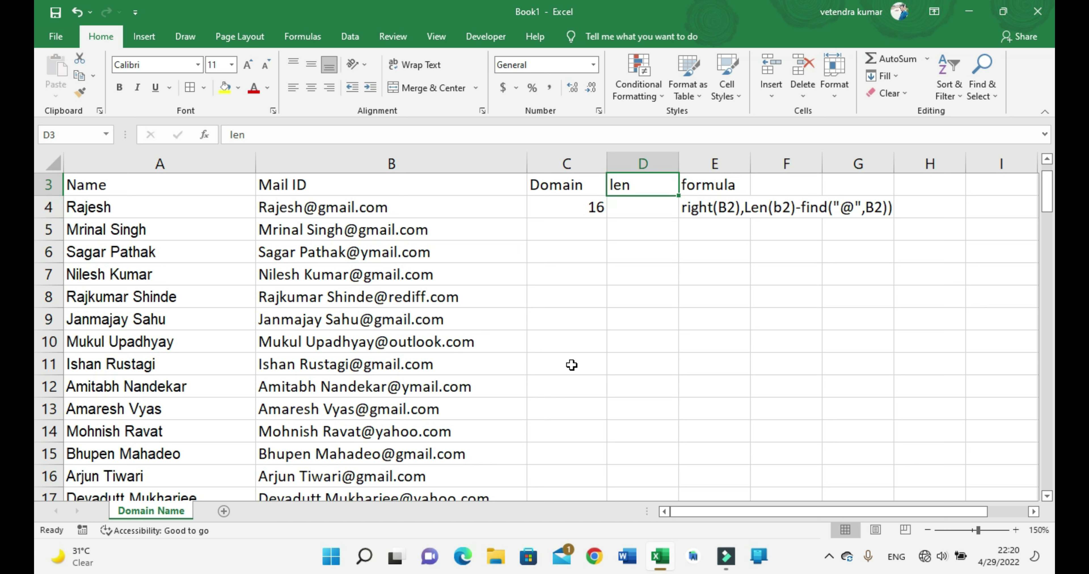
pyautogui.press('Right')
pyautogui.hotkey('alt', 'i')
pyautogui.write('c')
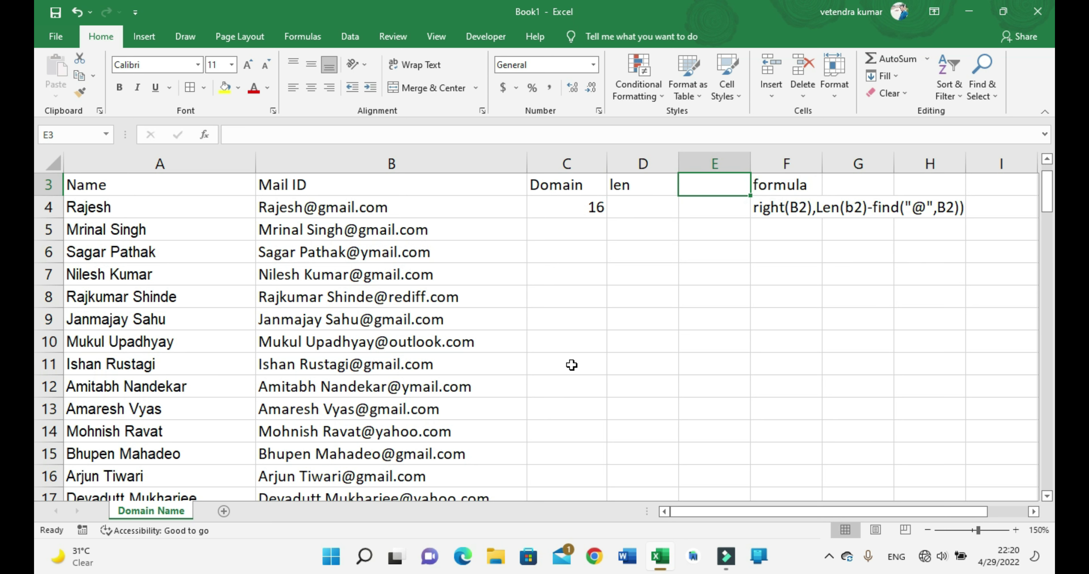
pyautogui.write('find')
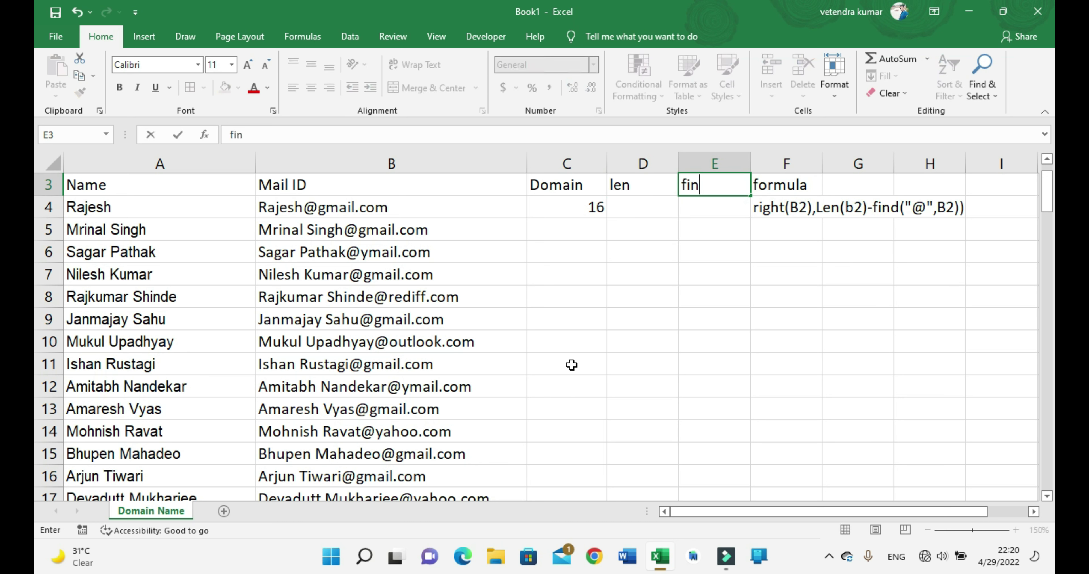
pyautogui.press('Return')
# Step: Clear the LEN formula from C4 in the Domain column
pyautogui.press('Left')
pyautogui.press('Left')
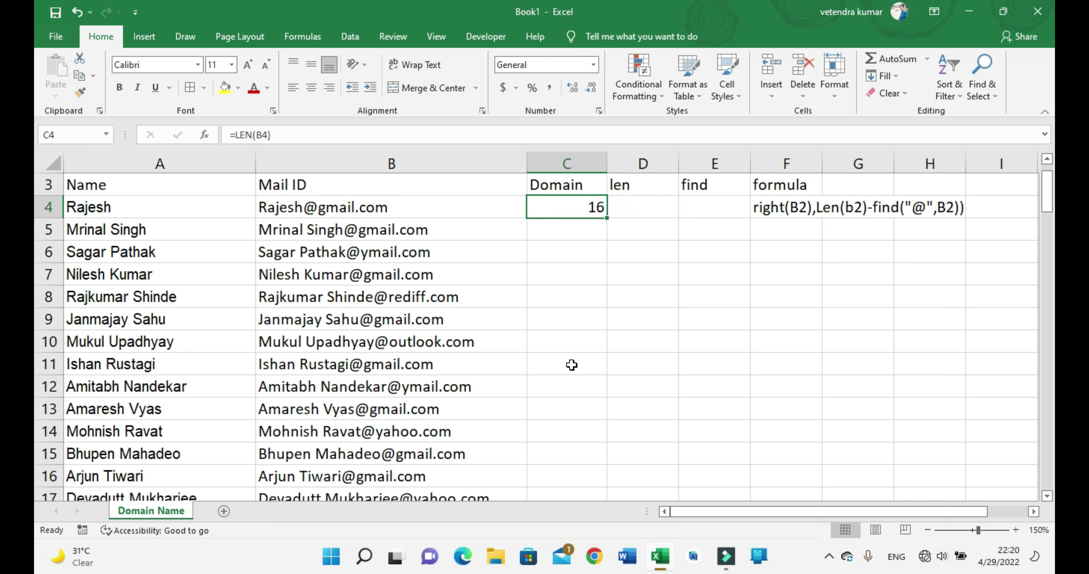
pyautogui.press('Delete')
# Step: Enter =LEN(B4) in D4 to count the characters of the first mail ID
pyautogui.press('Right')
pyautogui.write('=')
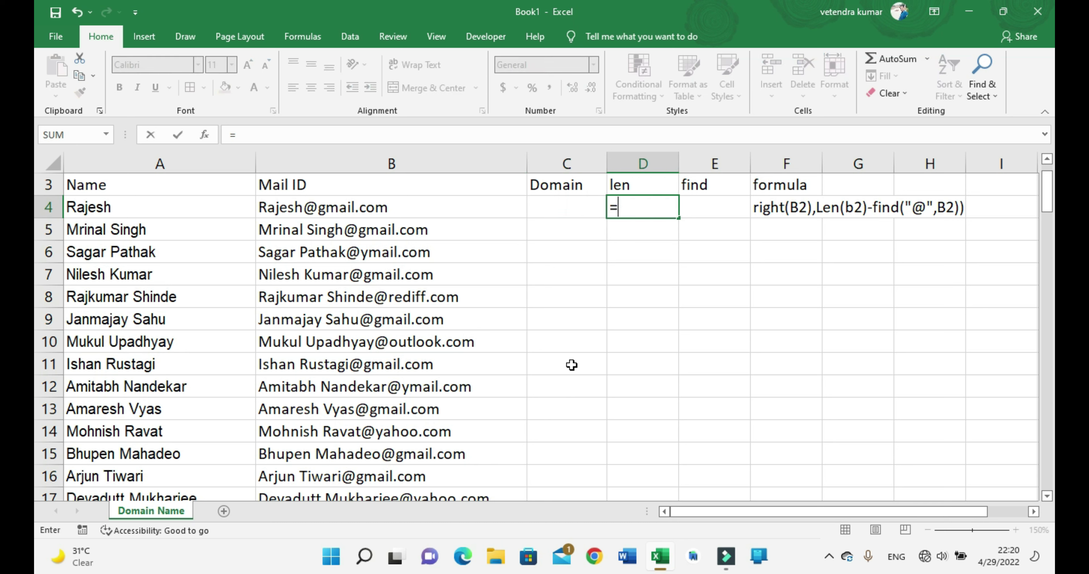
pyautogui.press('Left')
pyautogui.press('Left')
pyautogui.press('BackSpace')
pyautogui.press('BackSpace')
pyautogui.write('c')
pyautogui.press('BackSpace')
pyautogui.write('le')
pyautogui.press('Down')
pyautogui.press('Tab')
pyautogui.press('Left')
pyautogui.press('Left')
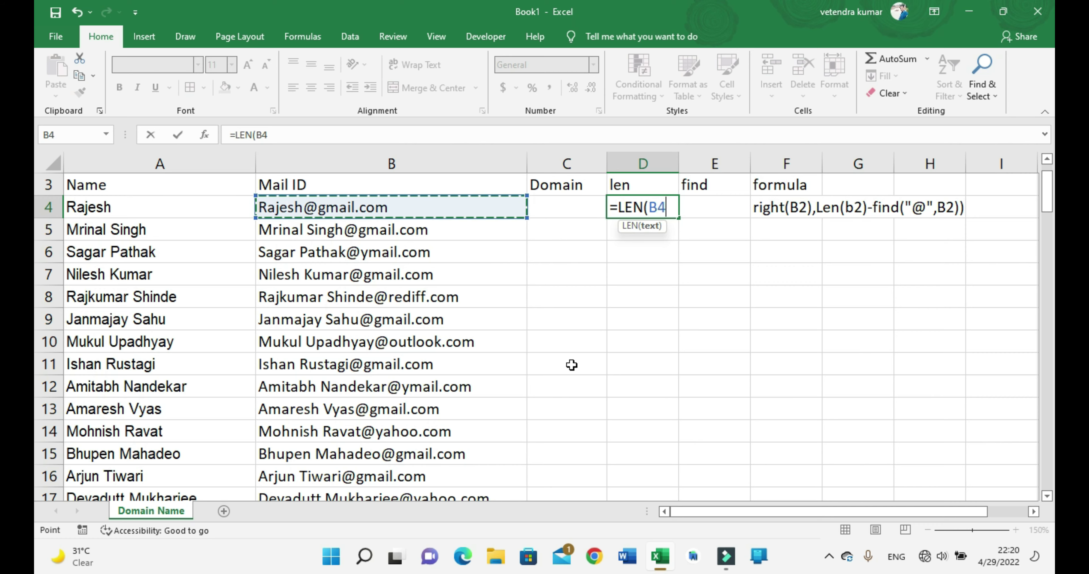
pyautogui.hotkey('ctrl', 'Return')
# Step: Fill the LEN formula from D4 down through D109, alongside the last mail ID
pyautogui.hotkey('shift', 'Down')
pyautogui.hotkey('shift', 'Down')
pyautogui.hotkey('shift', 'Down')
pyautogui.hotkey('shift', 'Down')
pyautogui.hotkey('shift', 'Down')
pyautogui.hotkey('shift', 'Down')
pyautogui.hotkey('shift', 'Down')
pyautogui.hotkey('shift', 'Down')
pyautogui.hotkey('shift', 'Down')
pyautogui.hotkey('shift', 'Down')
pyautogui.hotkey('shift', 'Down')
pyautogui.hotkey('shift', 'Down')
pyautogui.hotkey('shift', 'Down')
pyautogui.hotkey('shift', 'Down')
pyautogui.hotkey('shift', 'Down')
pyautogui.hotkey('shift', 'Down')
pyautogui.hotkey('shift', 'Down')
pyautogui.hotkey('shift', 'Down')
pyautogui.hotkey('shift', 'Down')
pyautogui.hotkey('shift', 'Down')
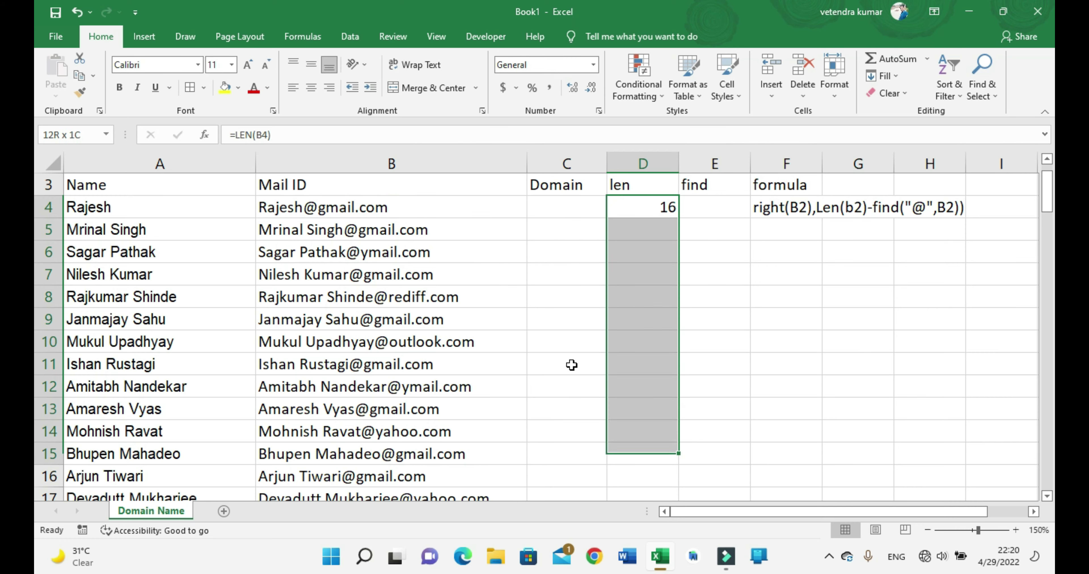
pyautogui.hotkey('shift', 'Down')
pyautogui.hotkey('shift', 'Down')
pyautogui.hotkey('shift', 'Down')
pyautogui.hotkey('shift', 'Down')
pyautogui.hotkey('shift', 'Down')
pyautogui.hotkey('shift', 'Down')
pyautogui.hotkey('shift', 'Down')
pyautogui.hotkey('shift', 'Down')
pyautogui.hotkey('shift', 'Down')
pyautogui.hotkey('shift', 'Down')
pyautogui.hotkey('shift', 'Down')
pyautogui.hotkey('shift', 'Down')
pyautogui.hotkey('shift', 'Down')
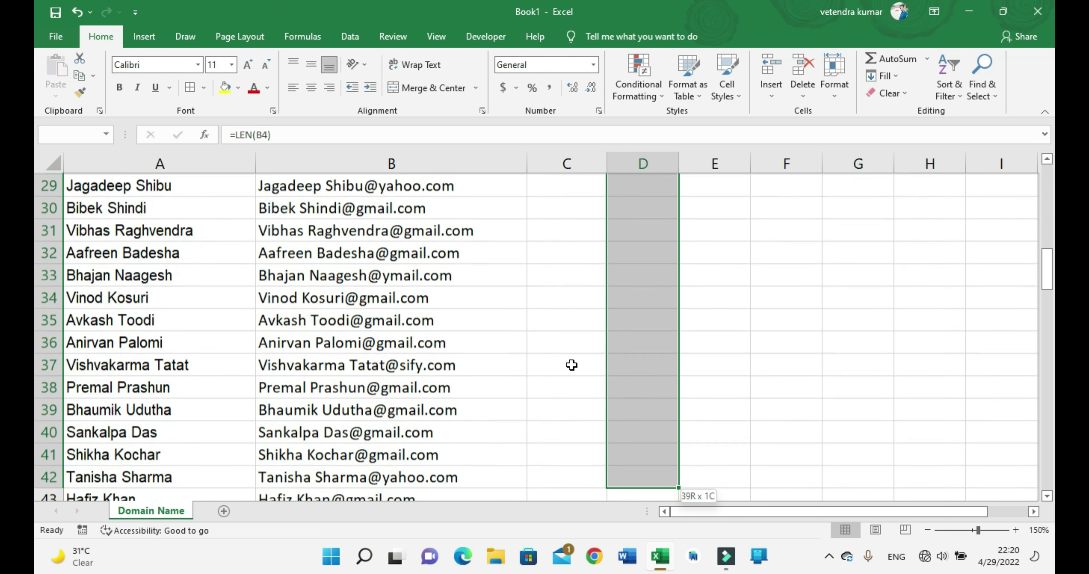
pyautogui.hotkey('shift', 'Down')
pyautogui.hotkey('shift', 'Down')
pyautogui.hotkey('shift', 'Down')
pyautogui.hotkey('shift', 'Down')
pyautogui.hotkey('shift', 'Down')
pyautogui.hotkey('shift', 'Down')
pyautogui.hotkey('shift', 'Down')
pyautogui.hotkey('shift', 'Down')
pyautogui.hotkey('shift', 'Down')
pyautogui.hotkey('shift', 'Down')
pyautogui.hotkey('shift', 'Down')
pyautogui.hotkey('shift', 'Down')
pyautogui.hotkey('shift', 'Down')
pyautogui.hotkey('shift', 'Down')
pyautogui.hotkey('shift', 'Down')
pyautogui.hotkey('shift', 'Down')
pyautogui.hotkey('shift', 'Down')
pyautogui.hotkey('shift', 'Down')
pyautogui.hotkey('shift', 'Down')
pyautogui.hotkey('shift', 'Down')
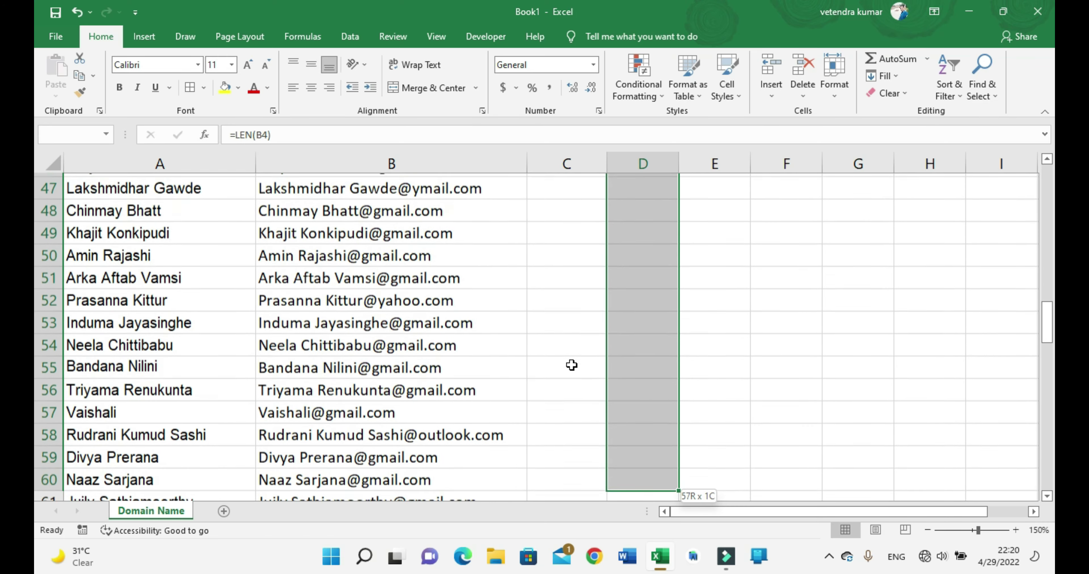
pyautogui.hotkey('shift', 'Down')
pyautogui.hotkey('shift', 'Down')
pyautogui.hotkey('shift', 'Down')
pyautogui.hotkey('shift', 'Down')
pyautogui.hotkey('shift', 'Down')
pyautogui.hotkey('shift', 'Down')
pyautogui.hotkey('shift', 'Down')
pyautogui.hotkey('shift', 'Down')
pyautogui.hotkey('shift', 'Down')
pyautogui.hotkey('shift', 'Down')
pyautogui.hotkey('shift', 'Down')
pyautogui.hotkey('shift', 'Down')
pyautogui.hotkey('shift', 'Down')
pyautogui.hotkey('shift', 'Down')
pyautogui.hotkey('shift', 'Down')
pyautogui.hotkey('shift', 'Down')
pyautogui.hotkey('shift', 'Down')
pyautogui.hotkey('shift', 'Down')
pyautogui.hotkey('shift', 'Down')
pyautogui.hotkey('shift', 'Down')
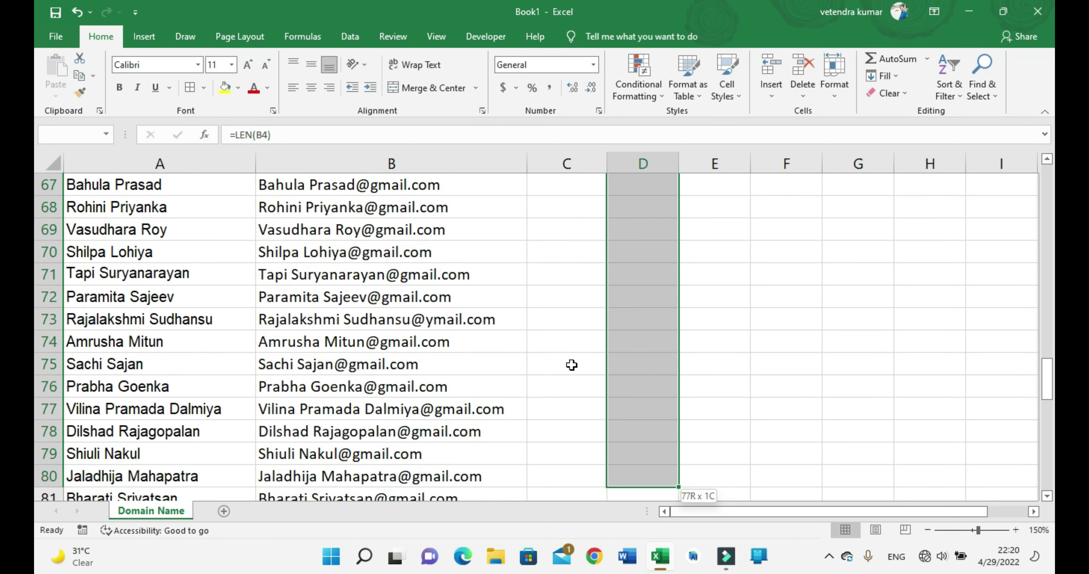
pyautogui.hotkey('shift', 'Down')
pyautogui.hotkey('shift', 'Down')
pyautogui.hotkey('shift', 'Down')
pyautogui.hotkey('shift', 'Down')
pyautogui.hotkey('shift', 'Down')
pyautogui.hotkey('shift', 'Down')
pyautogui.hotkey('shift', 'Down')
pyautogui.hotkey('shift', 'Down')
pyautogui.hotkey('shift', 'Down')
pyautogui.hotkey('shift', 'Down')
pyautogui.hotkey('shift', 'Down')
pyautogui.hotkey('shift', 'Down')
pyautogui.hotkey('shift', 'Down')
pyautogui.hotkey('shift', 'Down')
pyautogui.hotkey('shift', 'Down')
pyautogui.hotkey('shift', 'Down')
pyautogui.hotkey('shift', 'Down')
pyautogui.hotkey('shift', 'Down')
pyautogui.hotkey('shift', 'Down')
pyautogui.hotkey('shift', 'Down')
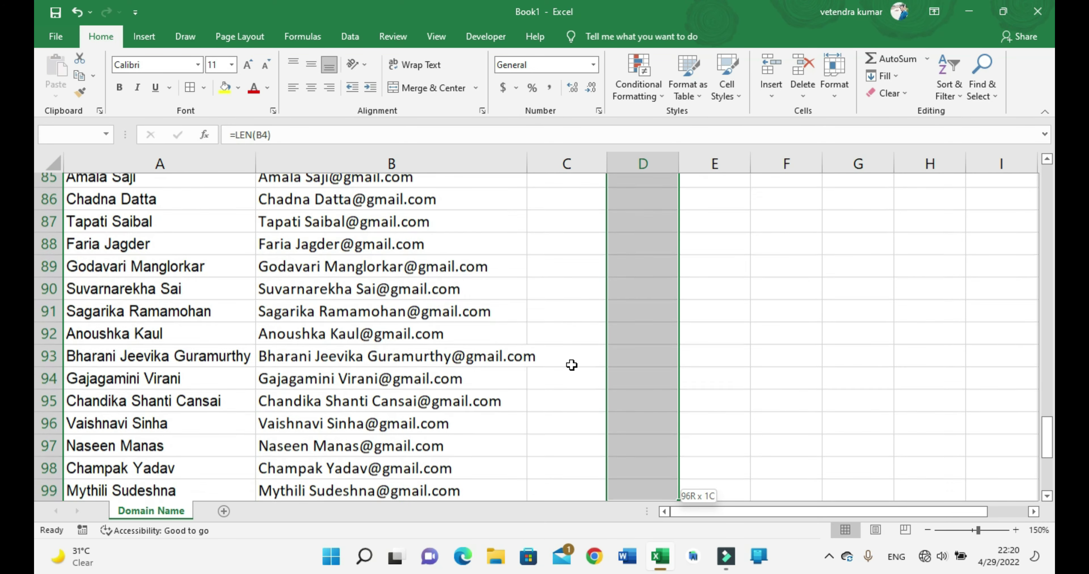
pyautogui.hotkey('shift', 'Down')
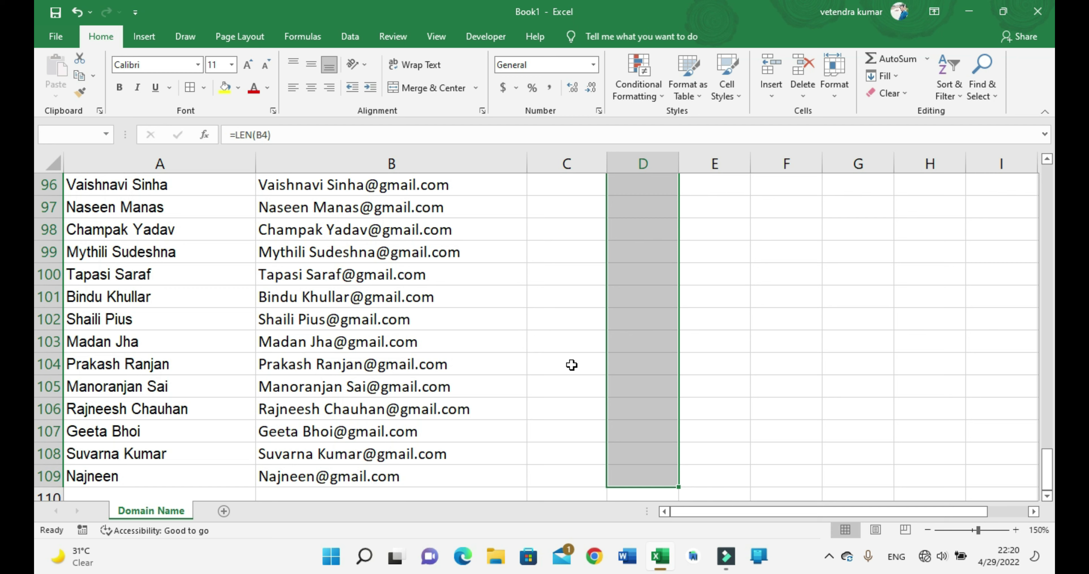
pyautogui.hotkey('ctrl', 'Return')
# Step: Freeze the panes at A4 so the heading row above it stays in view
pyautogui.press('Left')
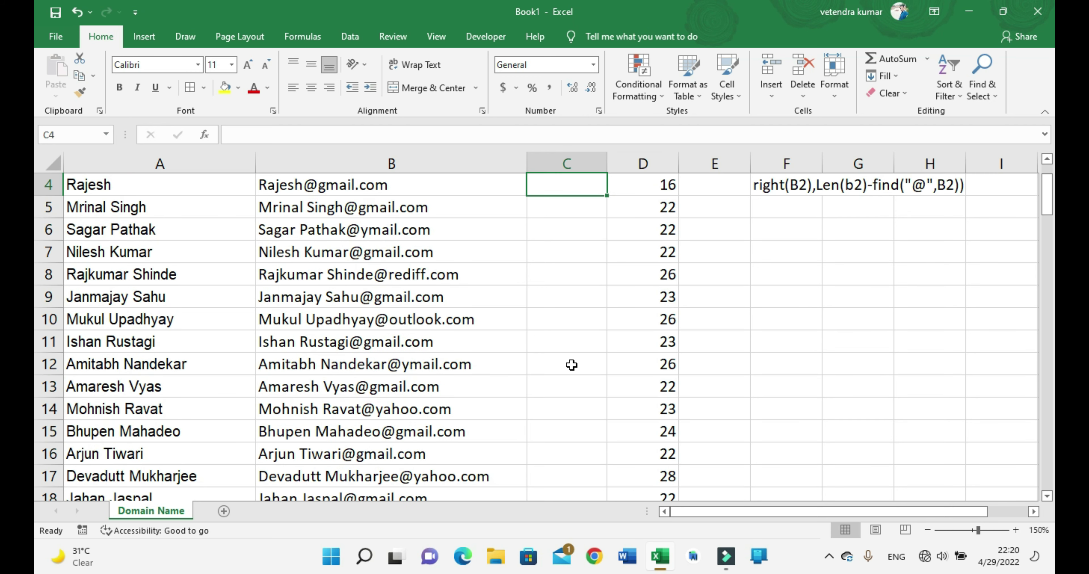
pyautogui.press('Up')
pyautogui.press('Down')
pyautogui.press('Left')
pyautogui.press('Left')
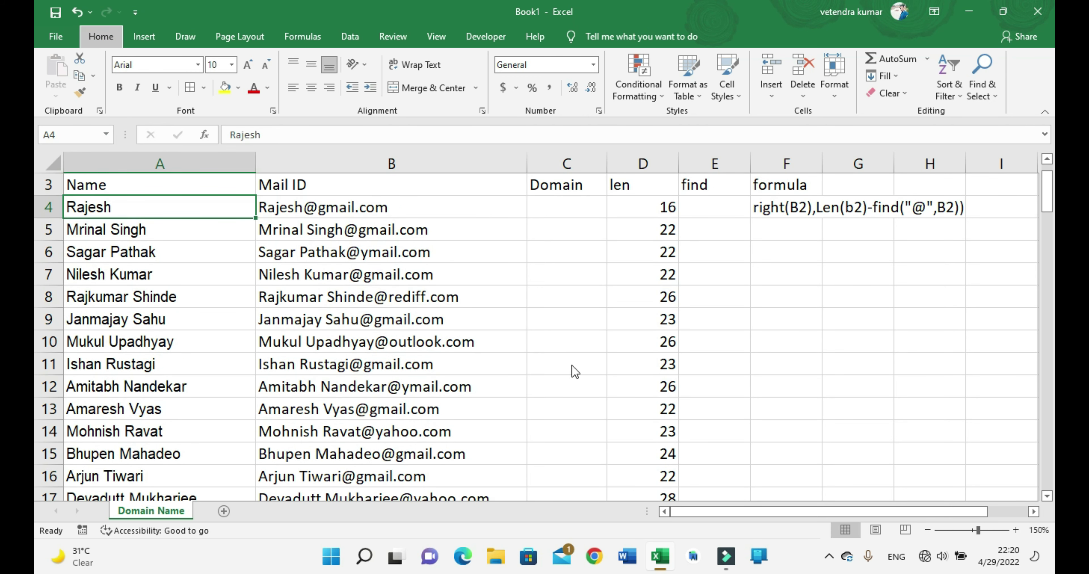
pyautogui.hotkey('alt', 'w')
pyautogui.press('Right')
pyautogui.press('Right')
pyautogui.press('Right')
pyautogui.press('Right')
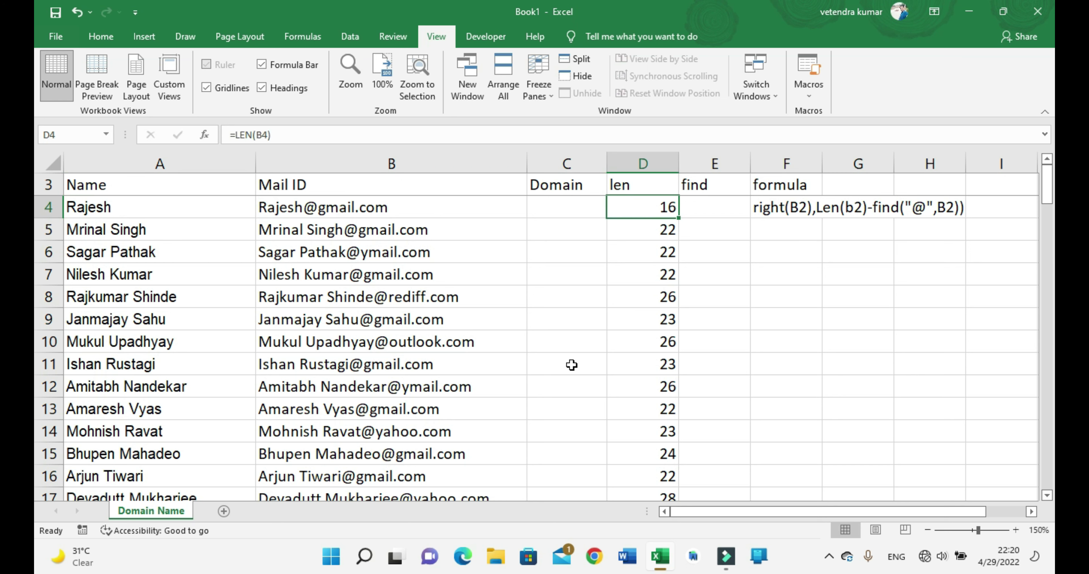
pyautogui.write('=i')
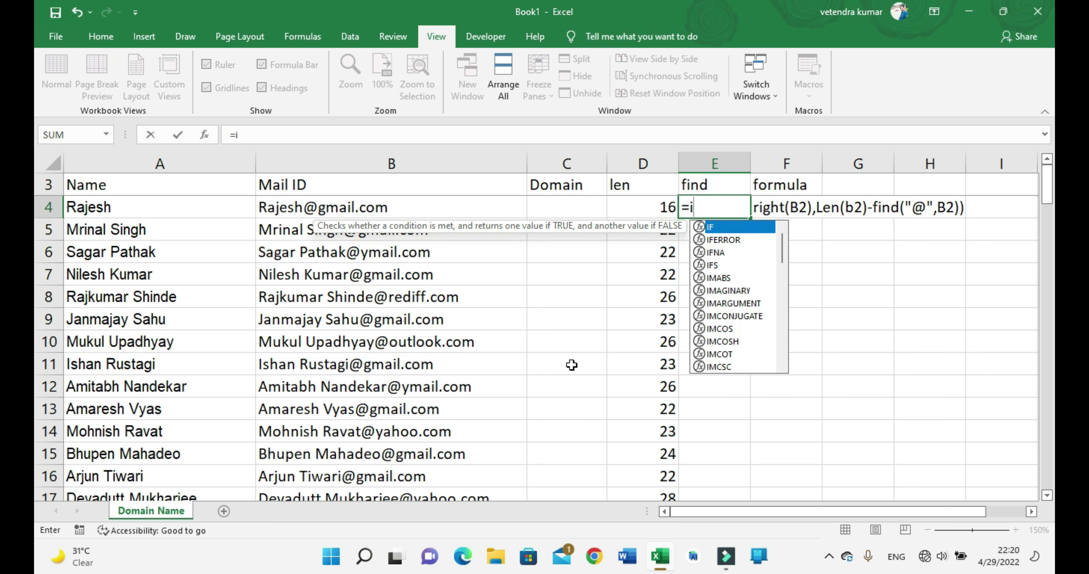
pyautogui.press('BackSpace')
pyautogui.write('find')
pyautogui.press('Right')
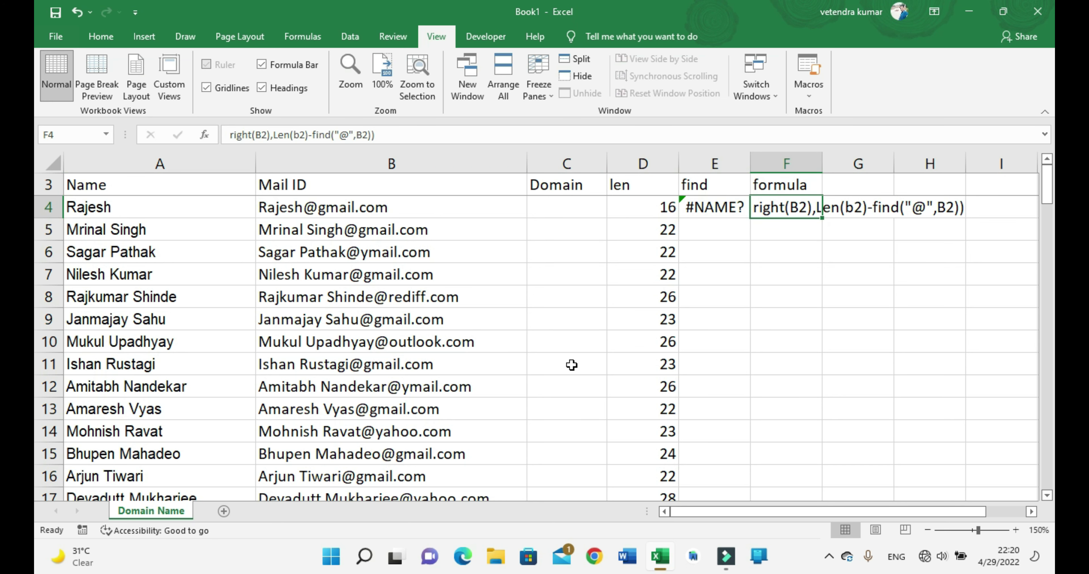
pyautogui.press('Left')
pyautogui.write('f')
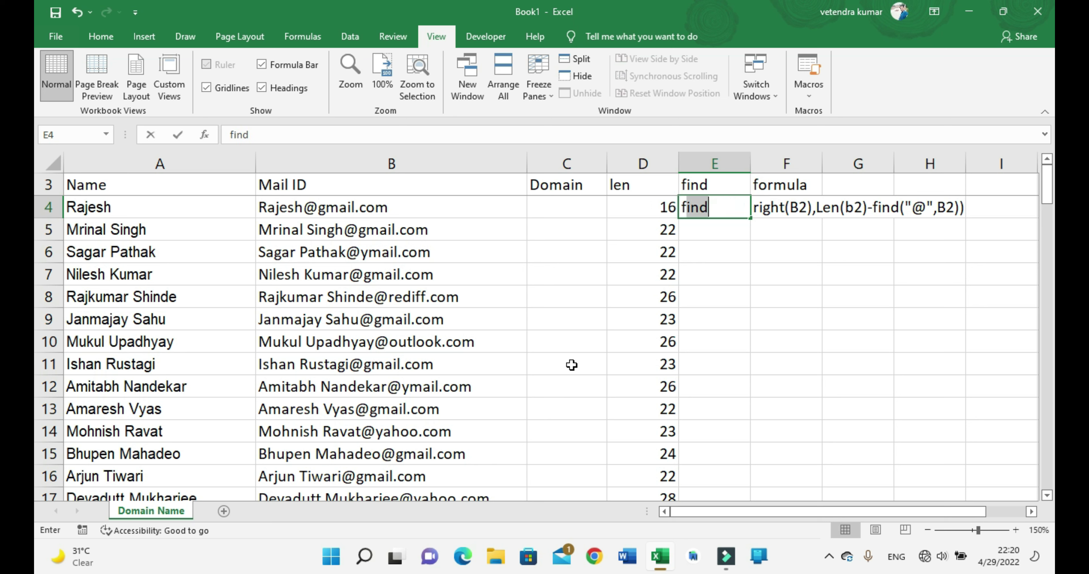
pyautogui.write('=find')
pyautogui.press('Right')
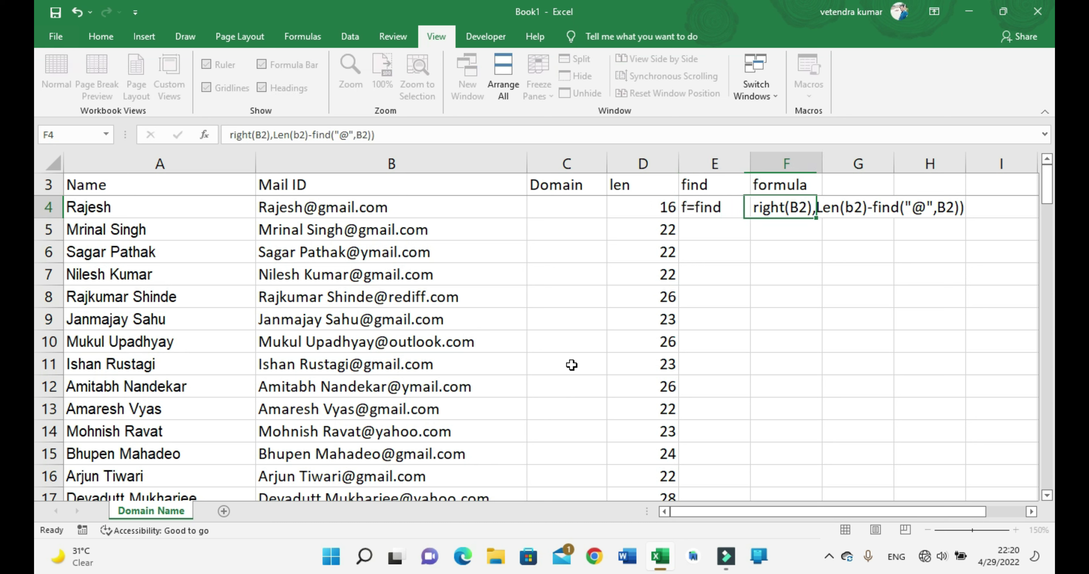
# Step: Enter =FIND("@",B4) in E4 to locate the @ sign in the first mail ID
pyautogui.press('Left')
pyautogui.write('=')
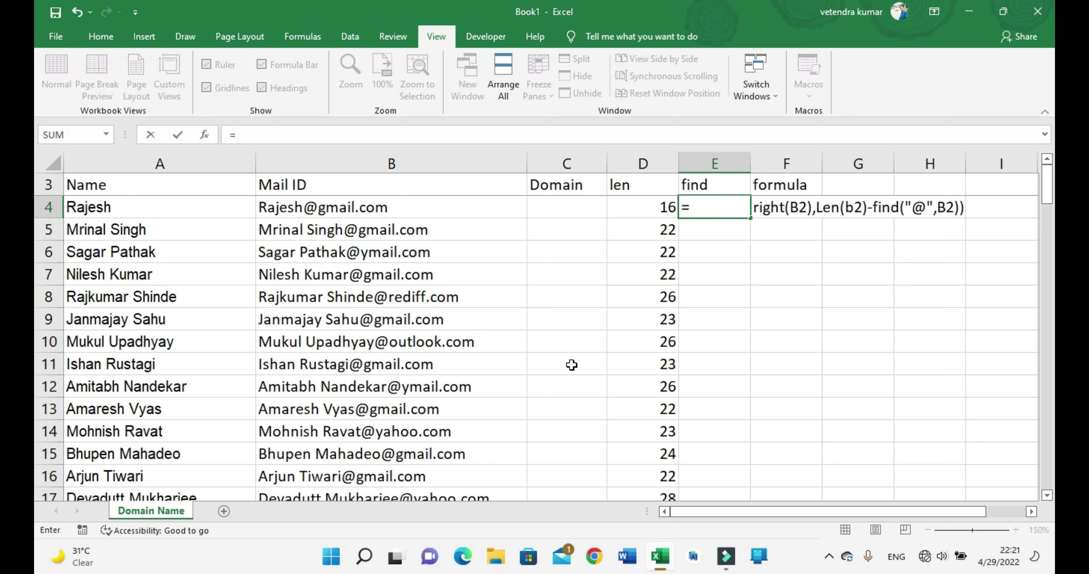
pyautogui.write('find')
pyautogui.press('Tab')
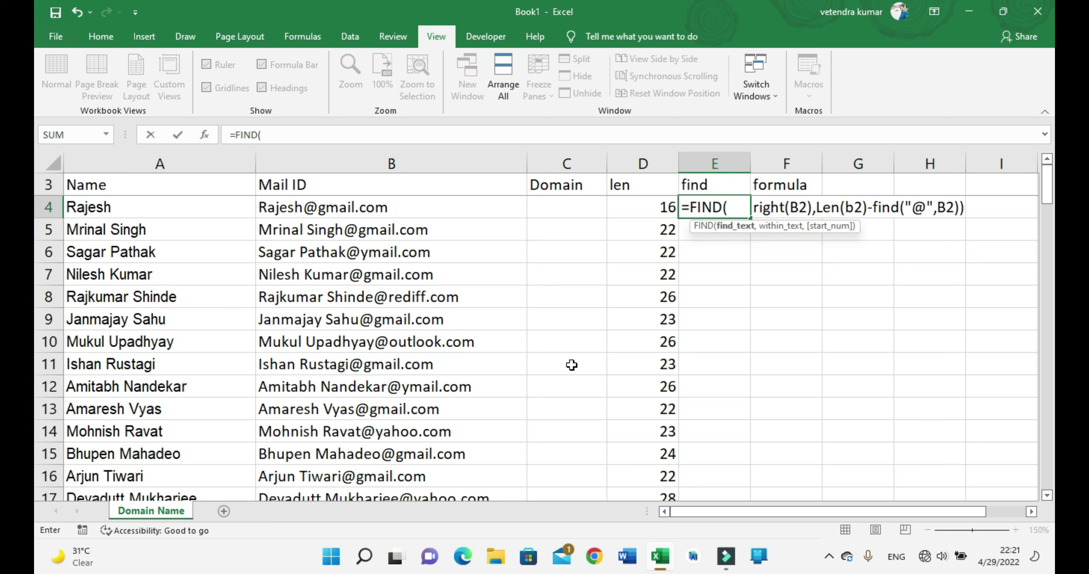
pyautogui.write('"@"')
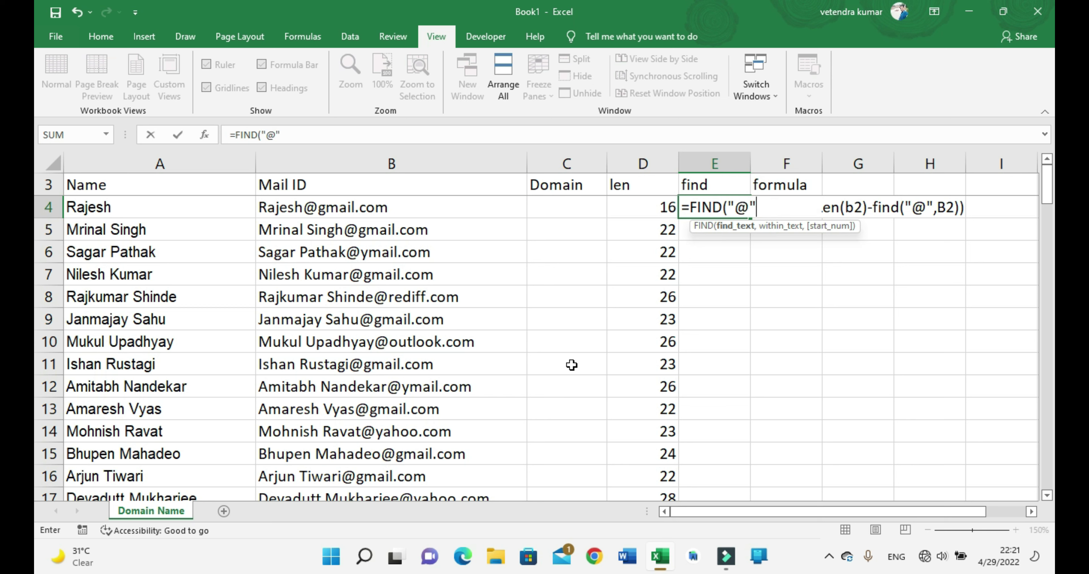
pyautogui.write(',')
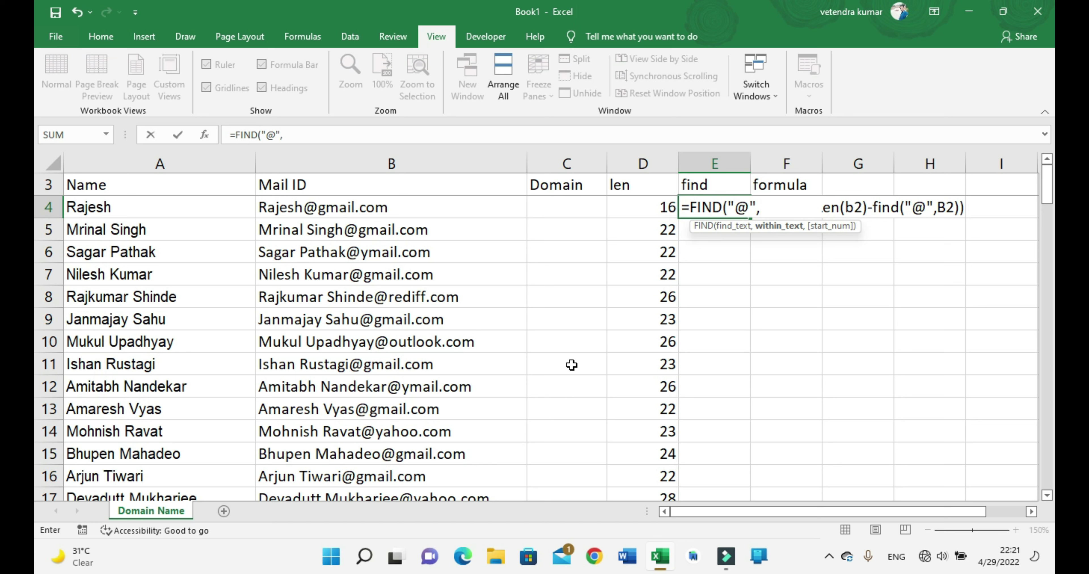
pyautogui.press('Left')
pyautogui.press('Left')
pyautogui.press('Left')
pyautogui.press('Return')
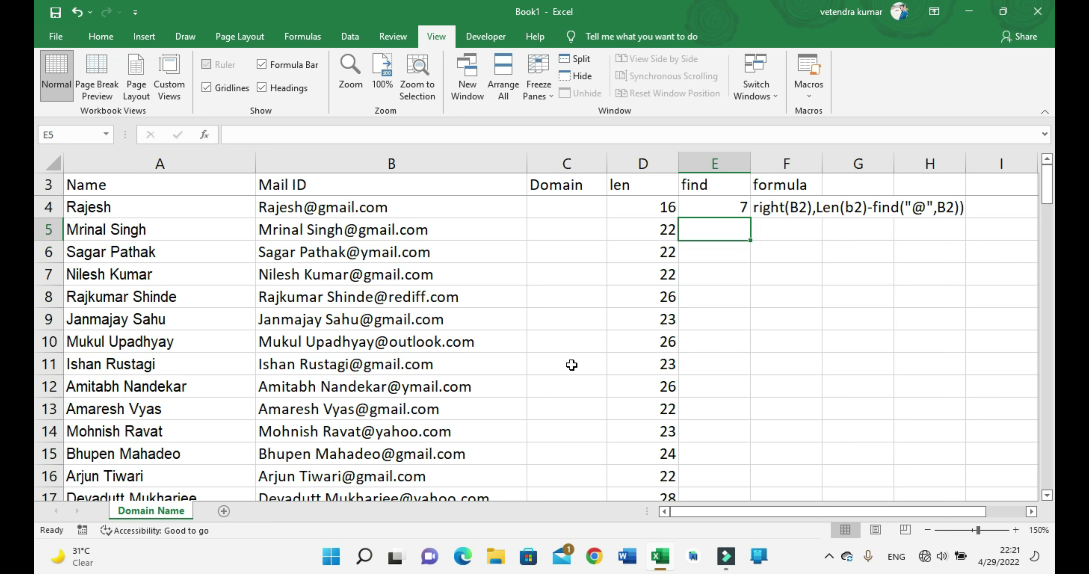
pyautogui.press('Up')
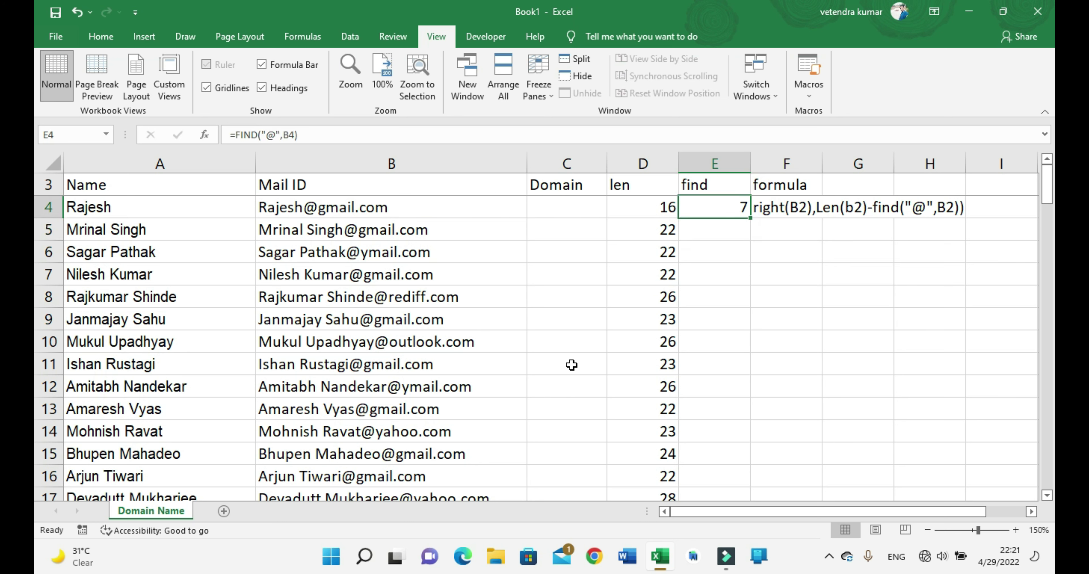
# Step: Clear E4 and enter =FIND("@",B4) across E4:E109, down to the last mail ID's row
pyautogui.press('BackSpace')
pyautogui.press('Return')
pyautogui.press('Up')
pyautogui.hotkey('shift', 'Down')
pyautogui.hotkey('shift', 'Down')
pyautogui.hotkey('shift', 'Down')
pyautogui.hotkey('shift', 'Down')
pyautogui.hotkey('shift', 'Down')
pyautogui.hotkey('shift', 'Down')
pyautogui.hotkey('shift', 'Down')
pyautogui.hotkey('shift', 'Down')
pyautogui.hotkey('shift', 'Down')
pyautogui.hotkey('shift', 'Down')
pyautogui.hotkey('shift', 'Down')
pyautogui.hotkey('shift', 'Down')
pyautogui.hotkey('shift', 'Down')
pyautogui.hotkey('shift', 'Down')
pyautogui.hotkey('shift', 'Down')
pyautogui.hotkey('shift', 'Down')
pyautogui.hotkey('shift', 'Down')
pyautogui.hotkey('shift', 'Down')
pyautogui.hotkey('shift', 'Down')
pyautogui.hotkey('shift', 'Down')
pyautogui.hotkey('shift', 'Down')
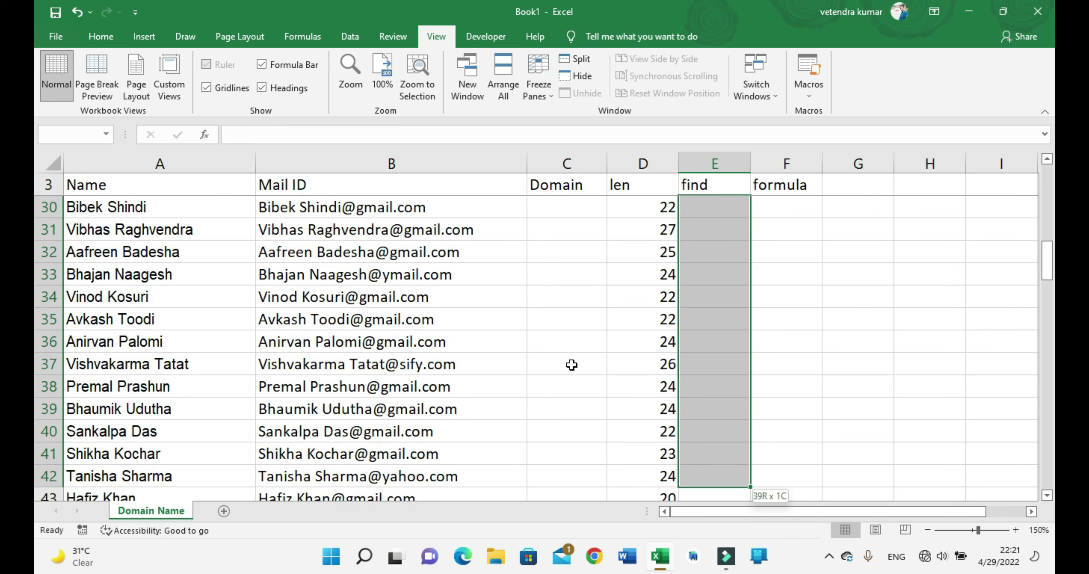
pyautogui.hotkey('shift', 'Down')
pyautogui.hotkey('shift', 'Down')
pyautogui.hotkey('shift', 'Down')
pyautogui.hotkey('shift', 'Down')
pyautogui.hotkey('shift', 'Down')
pyautogui.hotkey('shift', 'Down')
pyautogui.hotkey('shift', 'Down')
pyautogui.hotkey('shift', 'Down')
pyautogui.hotkey('shift', 'Down')
pyautogui.hotkey('shift', 'Down')
pyautogui.hotkey('shift', 'Down')
pyautogui.hotkey('shift', 'Down')
pyautogui.hotkey('shift', 'Down')
pyautogui.hotkey('shift', 'Down')
pyautogui.hotkey('shift', 'Down')
pyautogui.hotkey('shift', 'Down')
pyautogui.hotkey('shift', 'Down')
pyautogui.hotkey('shift', 'Down')
pyautogui.hotkey('shift', 'Down')
pyautogui.hotkey('shift', 'Down')
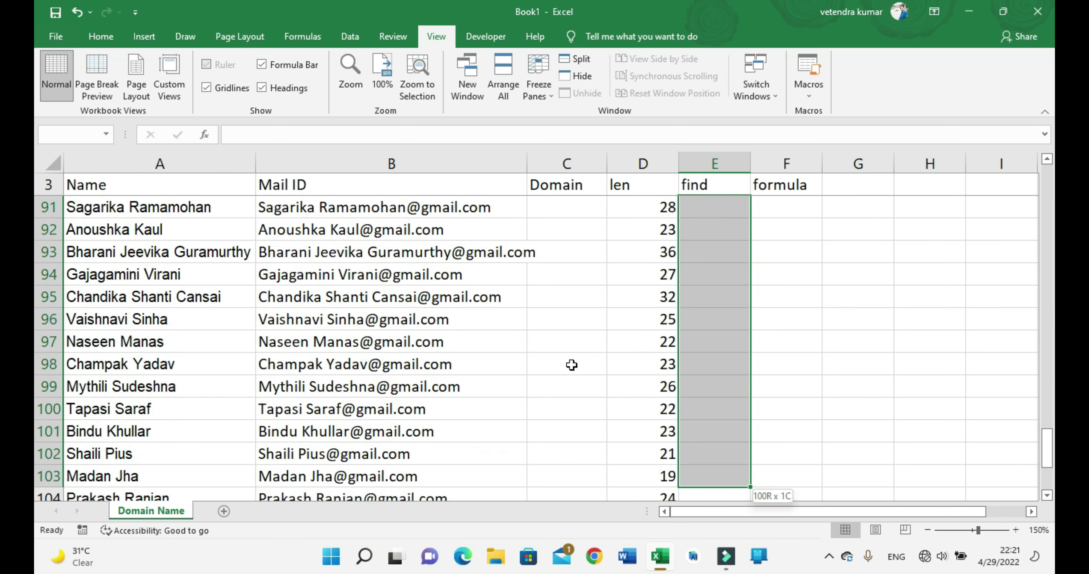
pyautogui.hotkey('shift', 'Down')
pyautogui.hotkey('shift', 'Down')
pyautogui.hotkey('shift', 'Down')
pyautogui.hotkey('shift', 'Down')
pyautogui.hotkey('shift', 'Down')
pyautogui.hotkey('shift', 'Down')
pyautogui.hotkey('shift', 'Up')
pyautogui.hotkey('shift', 'Up')
pyautogui.hotkey('shift', 'Up')
pyautogui.hotkey('shift', 'Up')
pyautogui.hotkey('shift', 'Up')
pyautogui.hotkey('shift', 'Up')
pyautogui.hotkey('shift', 'Up')
pyautogui.hotkey('shift', 'Up')
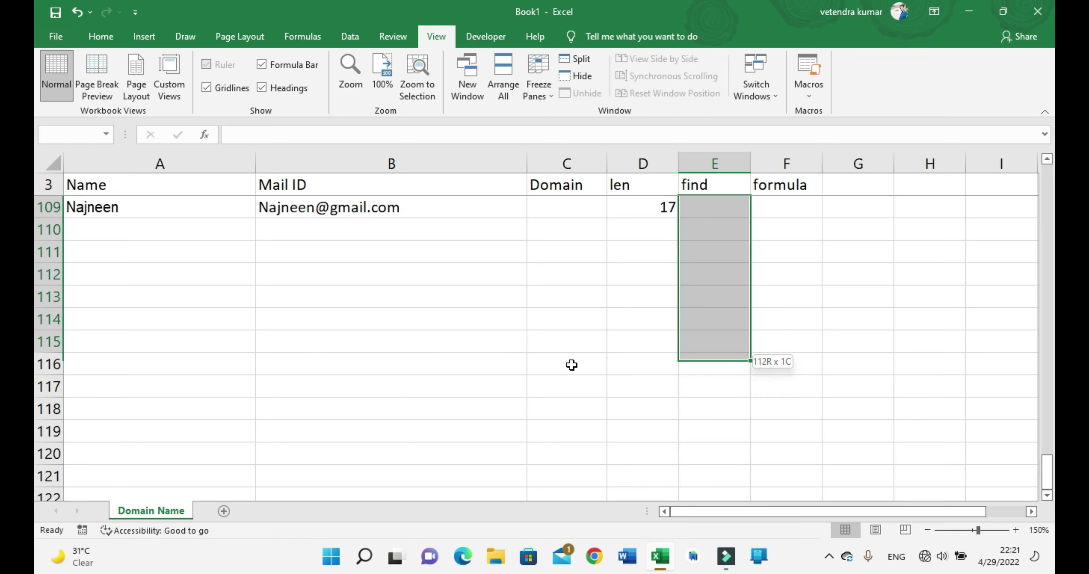
pyautogui.hotkey('shift', 'Up')
pyautogui.hotkey('shift', 'Up')
pyautogui.hotkey('shift', 'Up')
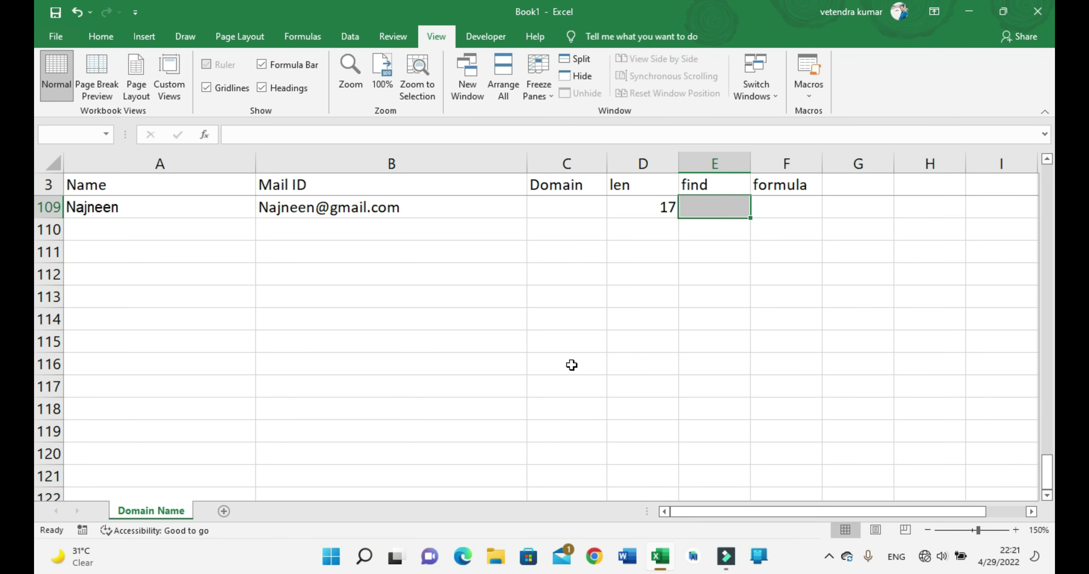
pyautogui.scroll(20, 786, 318)
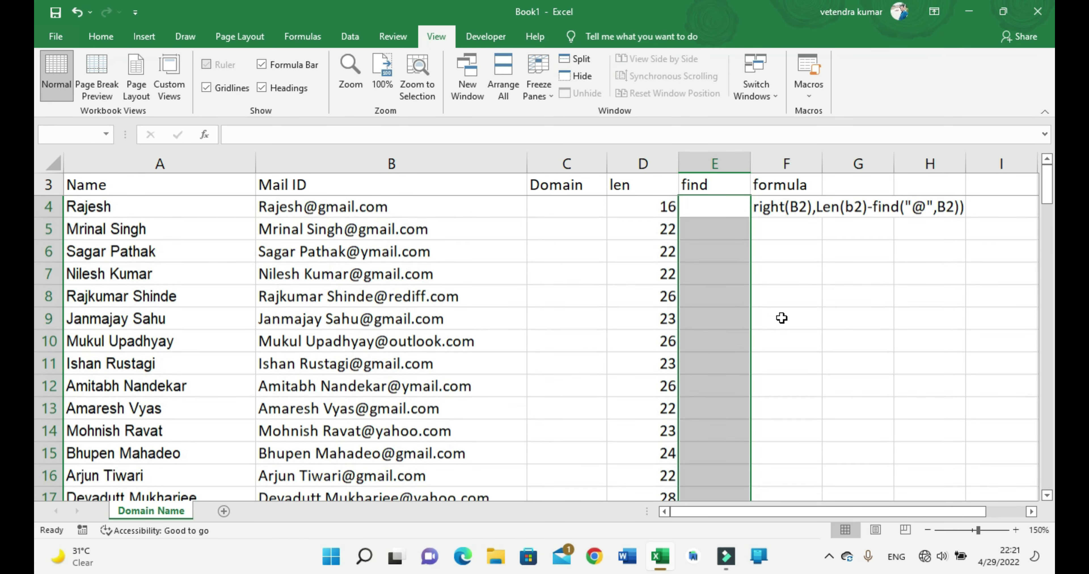
pyautogui.write('=')
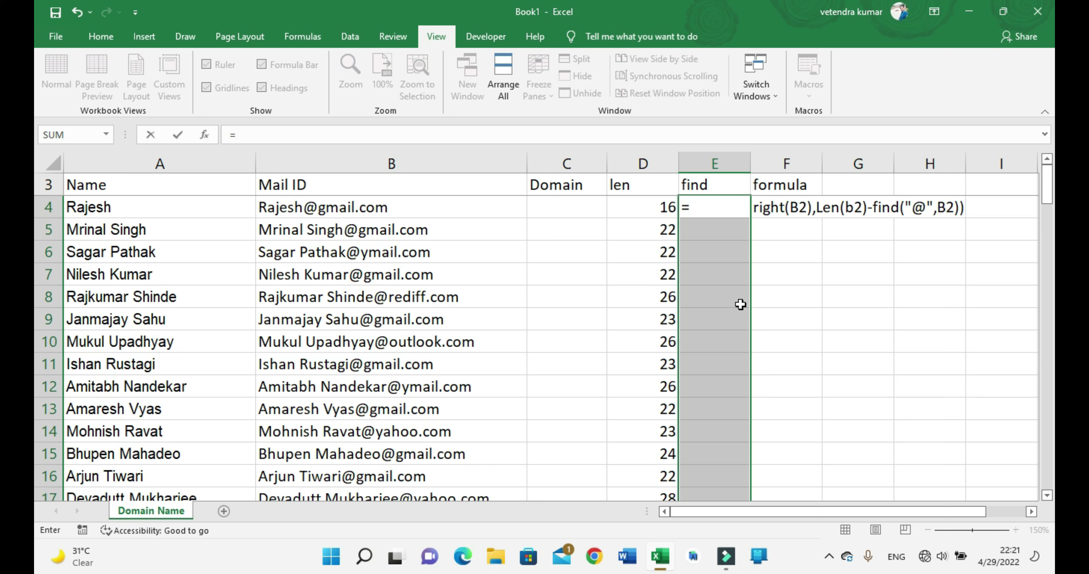
pyautogui.write('find')
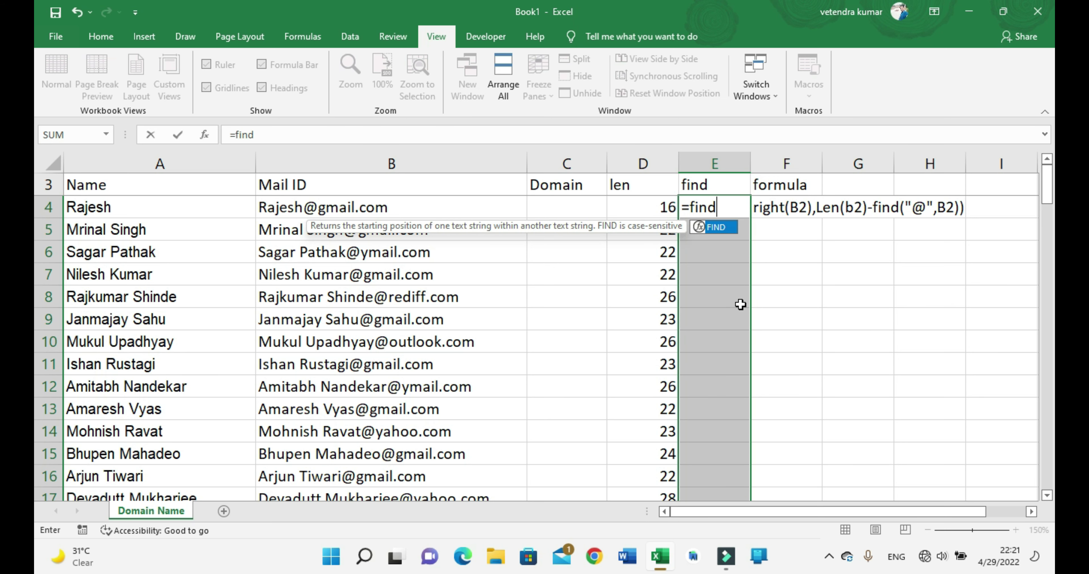
pyautogui.press('Tab')
pyautogui.write('"')
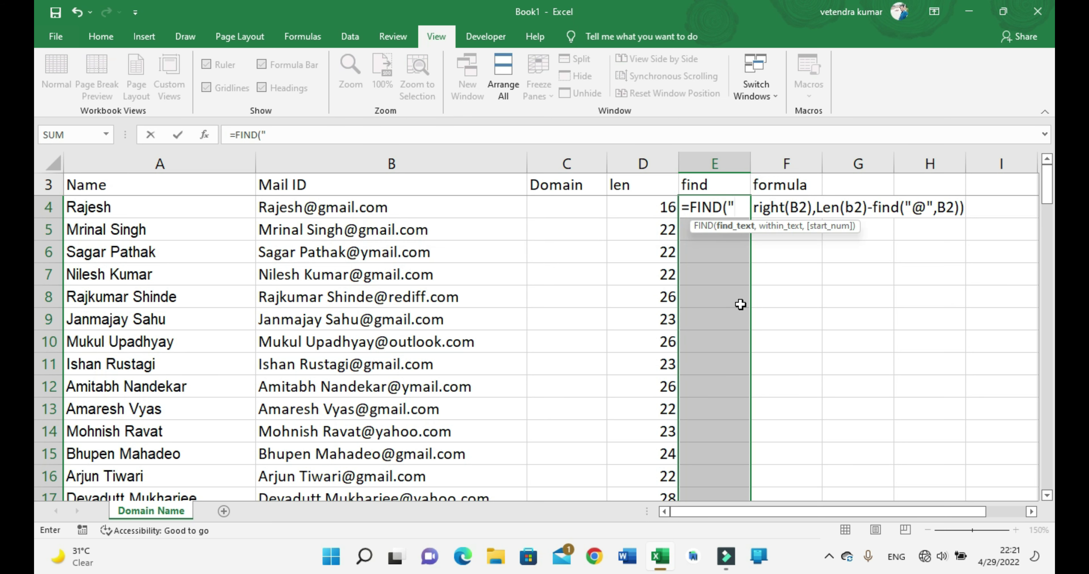
pyautogui.write('@",')
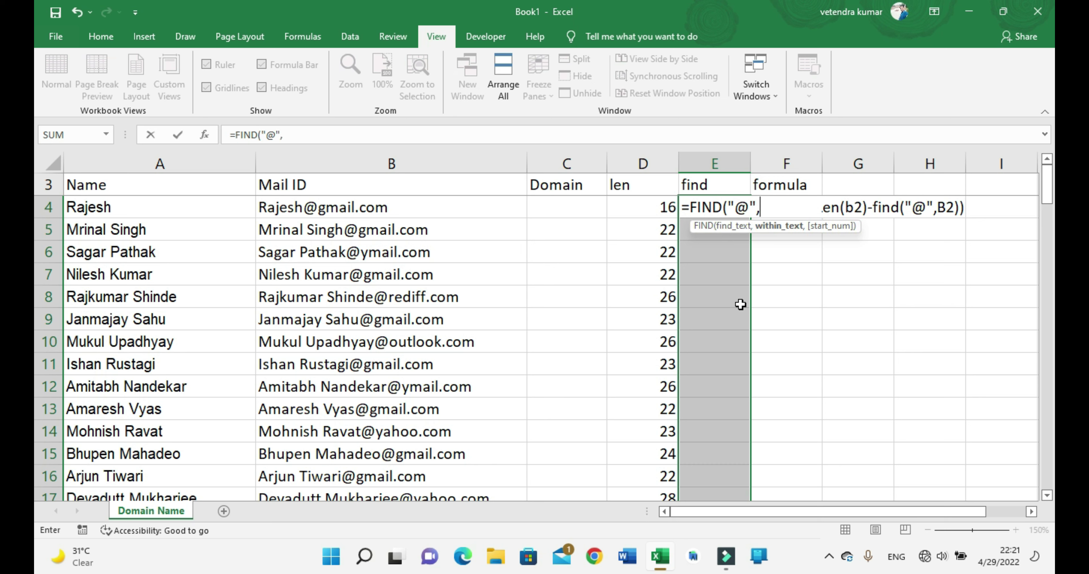
pyautogui.press('Left')
pyautogui.press('Left')
pyautogui.press('Left')
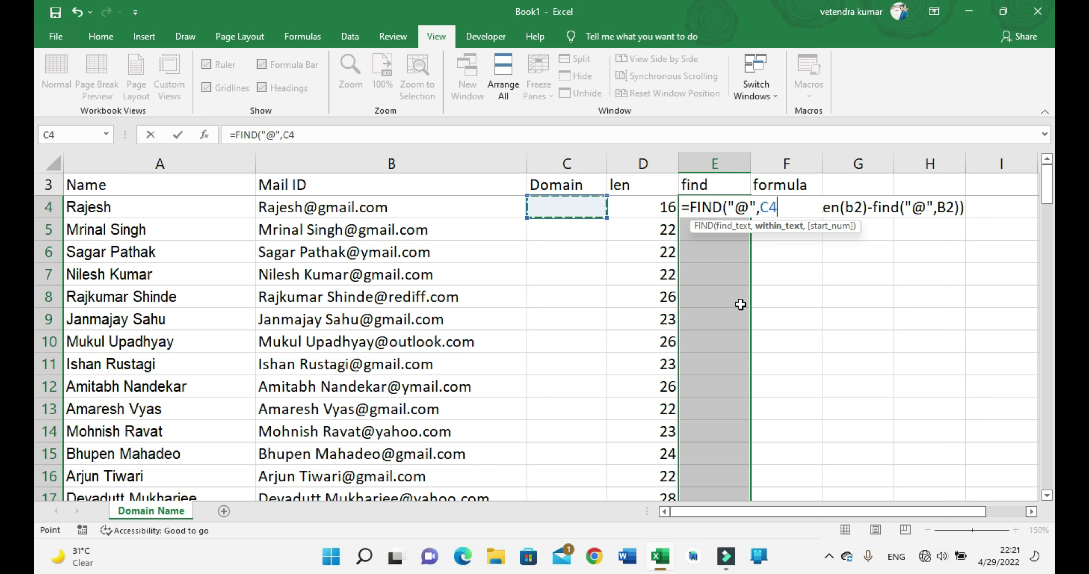
pyautogui.write(')')
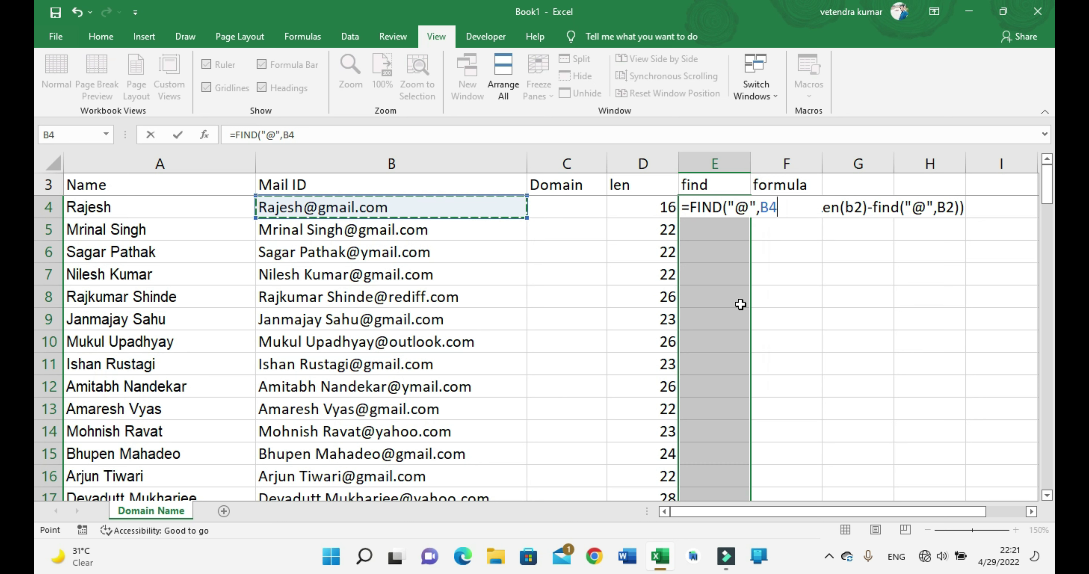
pyautogui.hotkey('ctrl', 'Return')
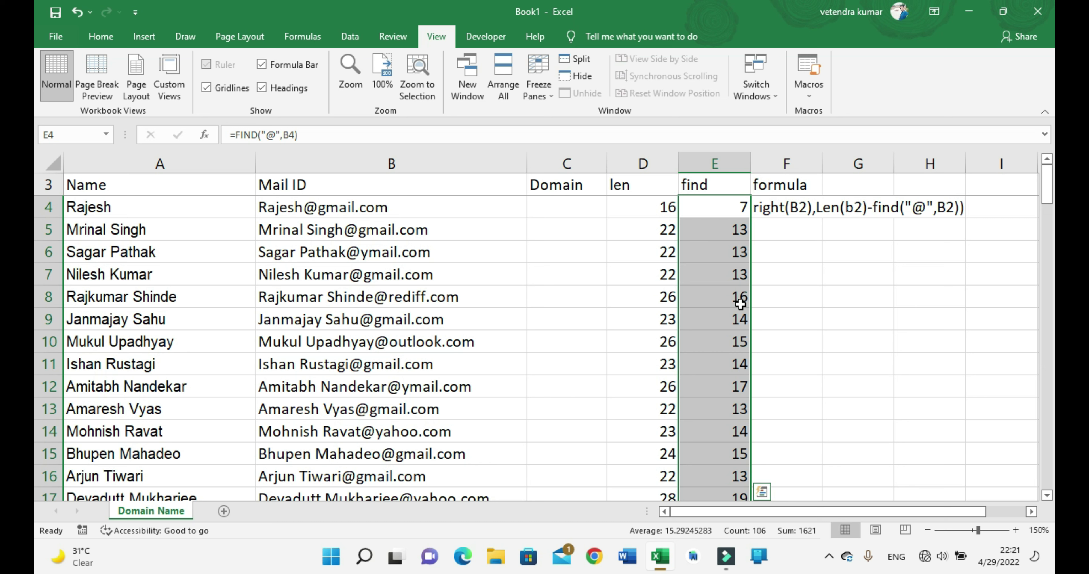
# Step: Enter =RIGHT(B4,D4-E4) in C4 to extract the first mail ID's domain using the len and find columns
pyautogui.press('Left')
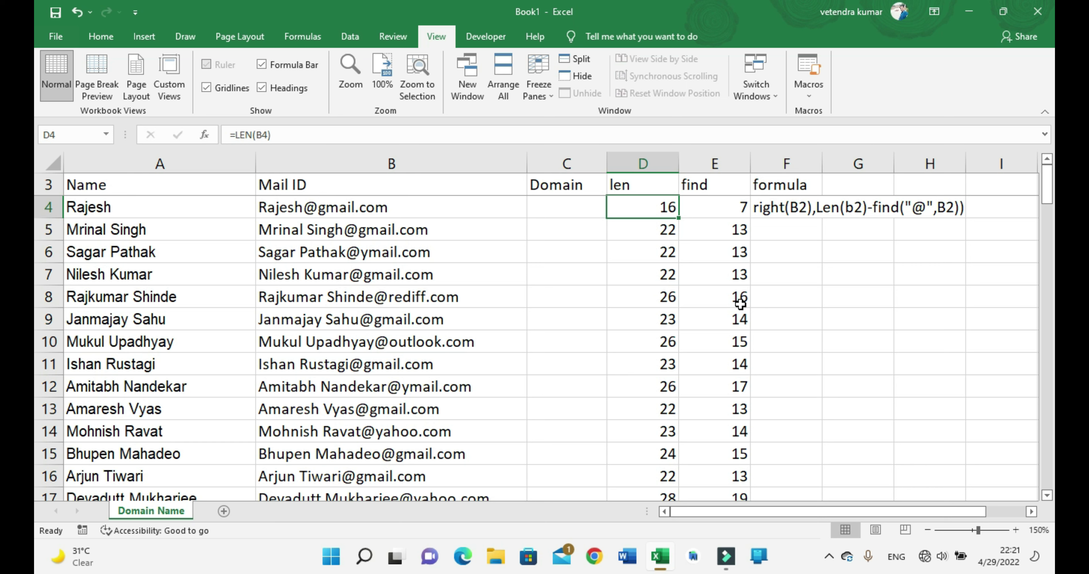
pyautogui.press('Left')
pyautogui.write('=righ')
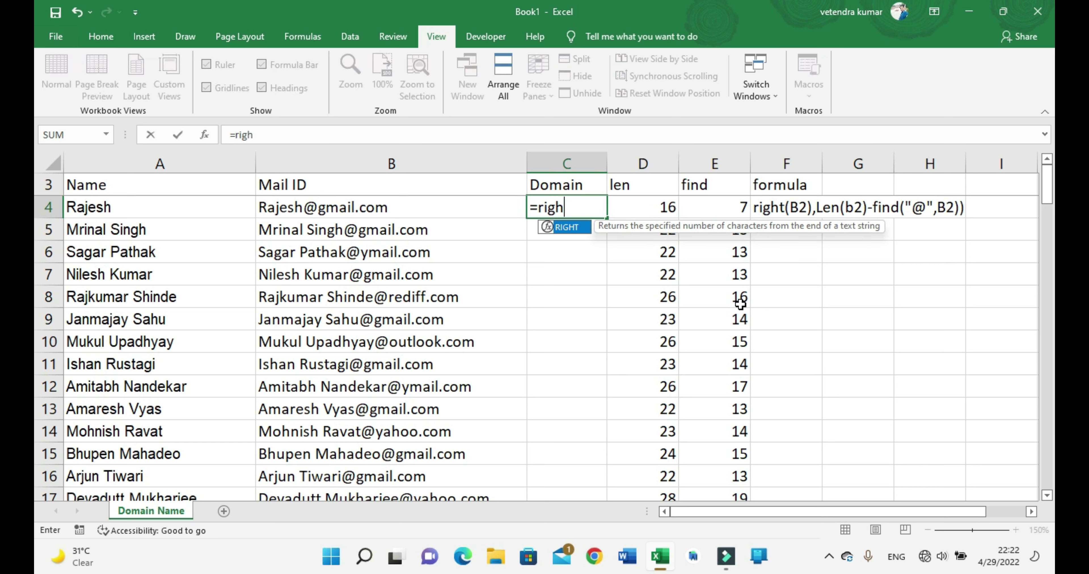
pyautogui.press('Tab')
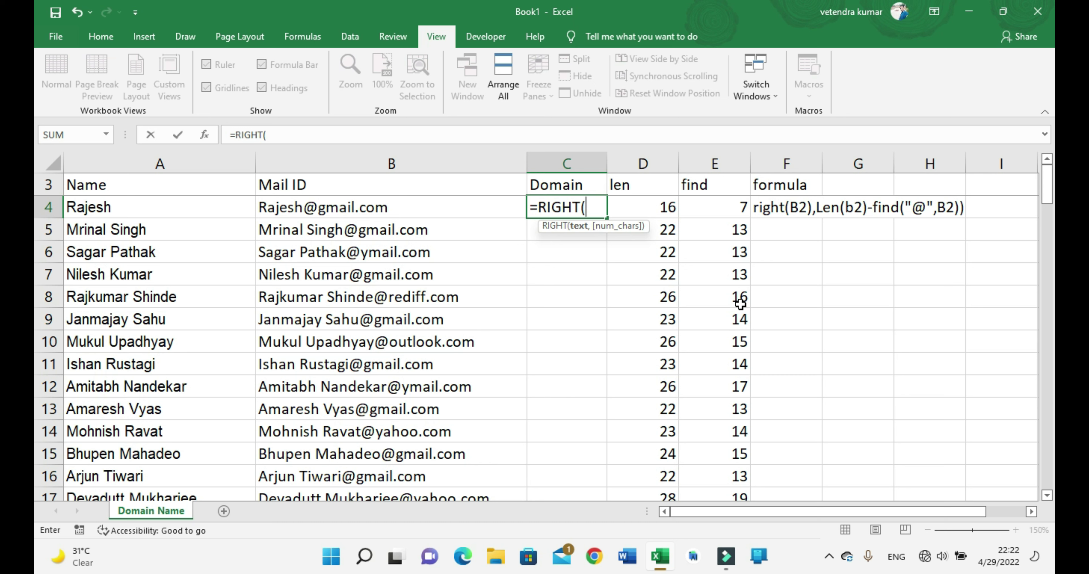
pyautogui.press('Left')
pyautogui.write(',')
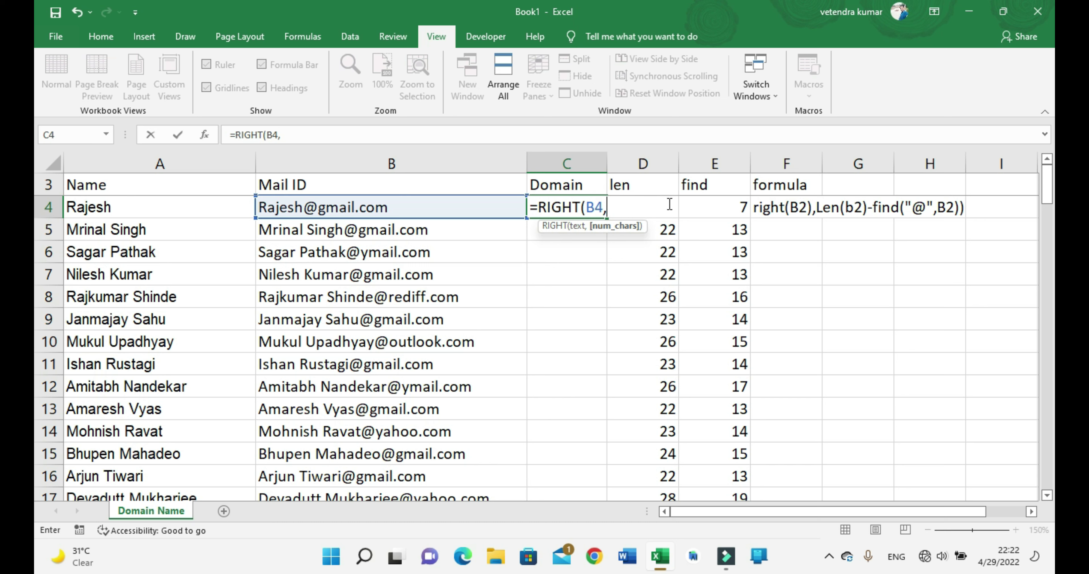
pyautogui.press('F2')
pyautogui.click(358, 136)
pyautogui.click(638, 208)
pyautogui.write('d4')
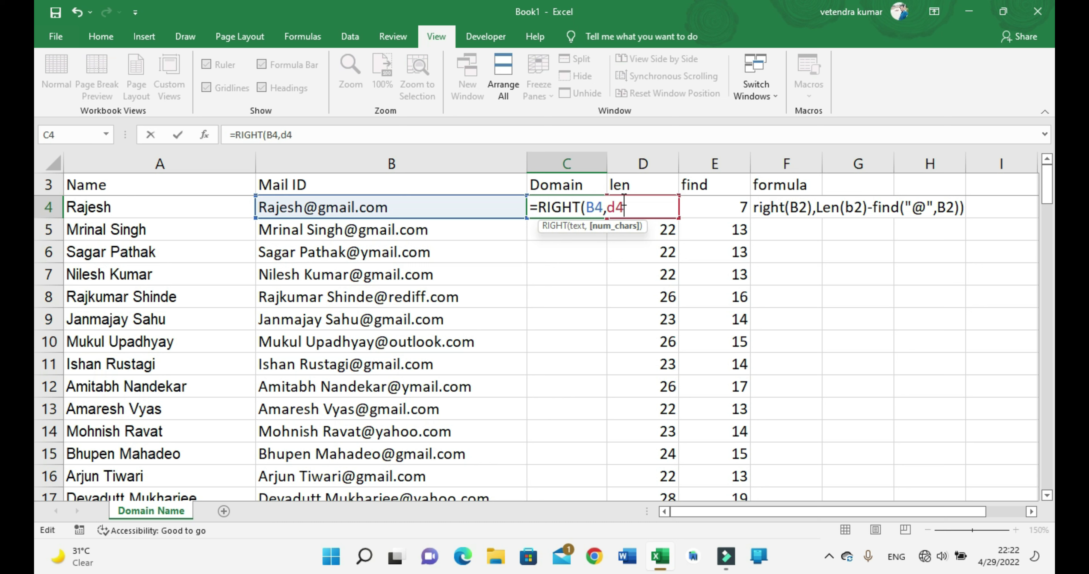
pyautogui.write('-')
pyautogui.click(730, 206)
pyautogui.press('Return')
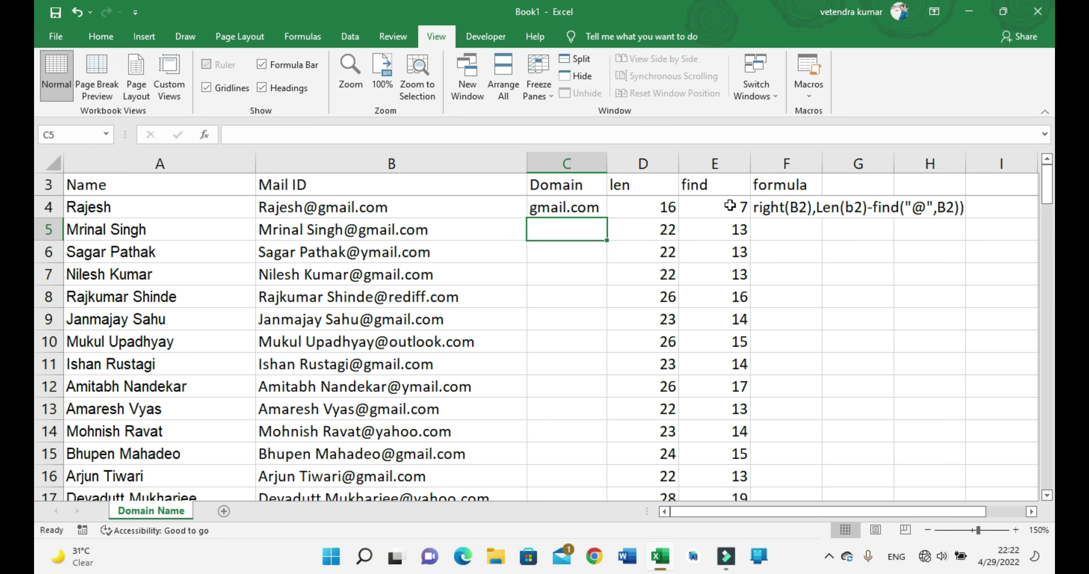
# Step: Fill the RIGHT formula from C4 down through C57 in the Domain column
pyautogui.press('Up')
pyautogui.hotkey('shift', 'Down')
pyautogui.hotkey('shift', 'Down')
pyautogui.hotkey('shift', 'Down')
pyautogui.hotkey('shift', 'Down')
pyautogui.hotkey('shift', 'Down')
pyautogui.hotkey('shift', 'Down')
pyautogui.hotkey('shift', 'Down')
pyautogui.hotkey('shift', 'Down')
pyautogui.hotkey('shift', 'Down')
pyautogui.hotkey('shift', 'Down')
pyautogui.hotkey('shift', 'Down')
pyautogui.hotkey('shift', 'Down')
pyautogui.hotkey('shift', 'Down')
pyautogui.hotkey('shift', 'Down')
pyautogui.hotkey('shift', 'Down')
pyautogui.hotkey('shift', 'Down')
pyautogui.hotkey('shift', 'Down')
pyautogui.hotkey('shift', 'Down')
pyautogui.hotkey('shift', 'Down')
pyautogui.hotkey('shift', 'Down')
pyautogui.hotkey('shift', 'Down')
pyautogui.hotkey('shift', 'Down')
pyautogui.hotkey('shift', 'Down')
pyautogui.hotkey('shift', 'Down')
pyautogui.hotkey('shift', 'Down')
pyautogui.hotkey('shift', 'Down')
pyautogui.hotkey('shift', 'Down')
pyautogui.hotkey('shift', 'Down')
pyautogui.hotkey('shift', 'Down')
pyautogui.hotkey('shift', 'Down')
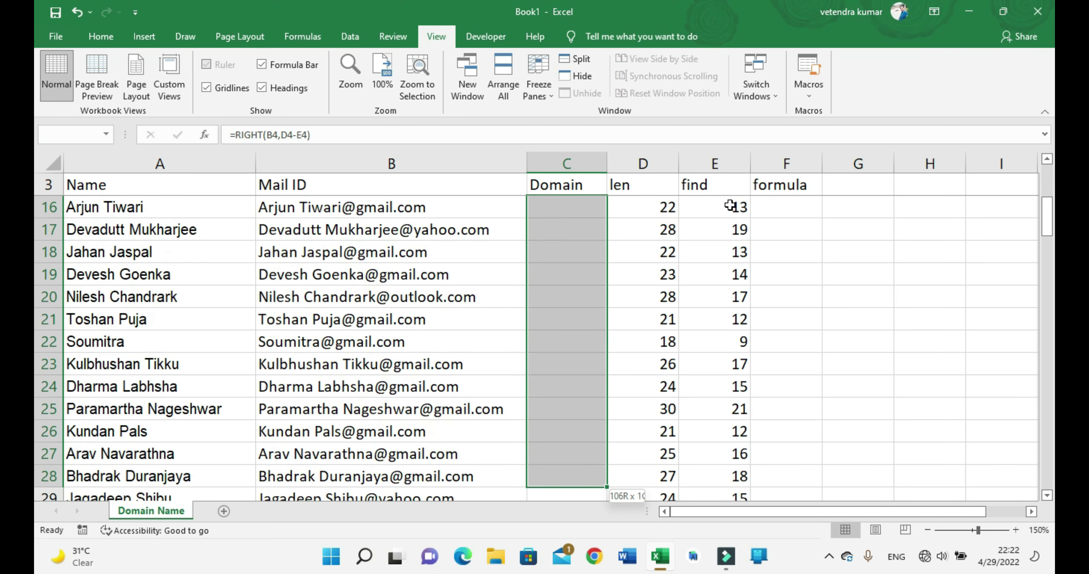
pyautogui.hotkey('ctrl', 'd')
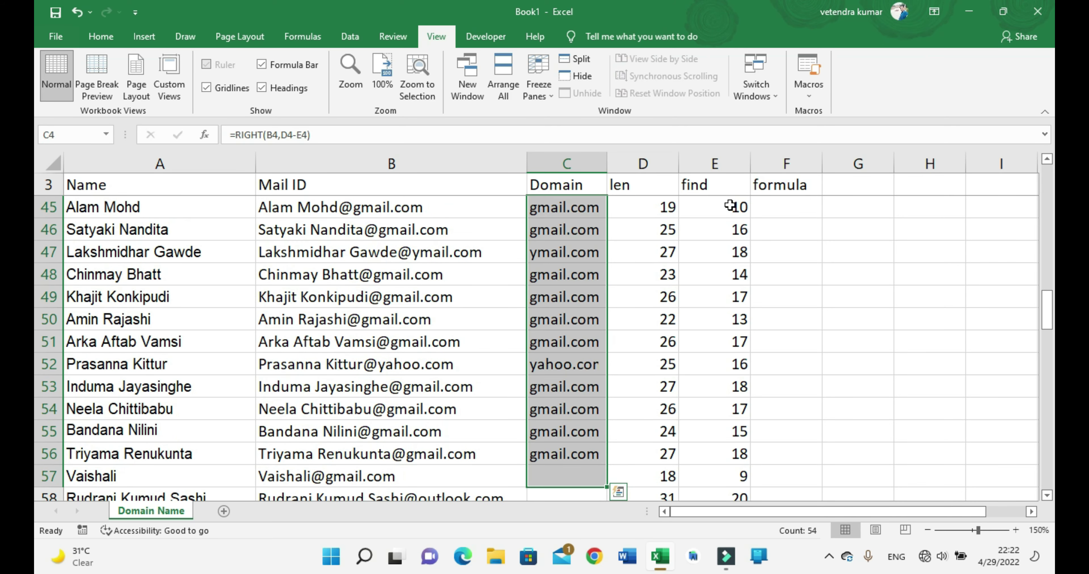
# Step: Go back up through the Domain results and autofit the width of column C to its longest entry
pyautogui.hotkey('ctrl', 'Home')
pyautogui.press('Down')
pyautogui.press('Down')
pyautogui.press('Down')
pyautogui.press('Down')
pyautogui.press('Down')
pyautogui.press('Down')
pyautogui.press('Down')
pyautogui.press('Down')
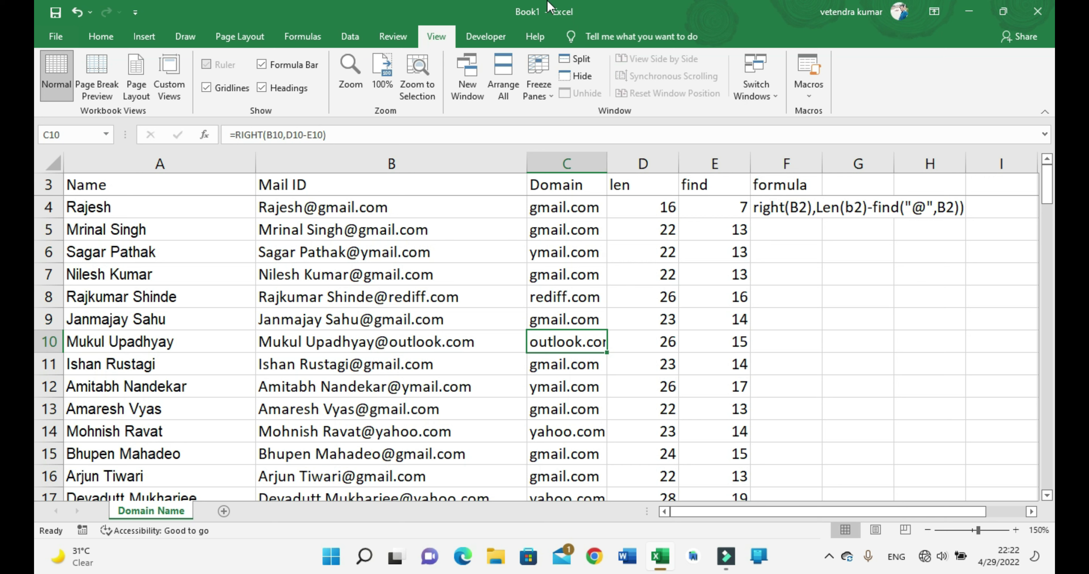
pyautogui.doubleClick(604, 157)
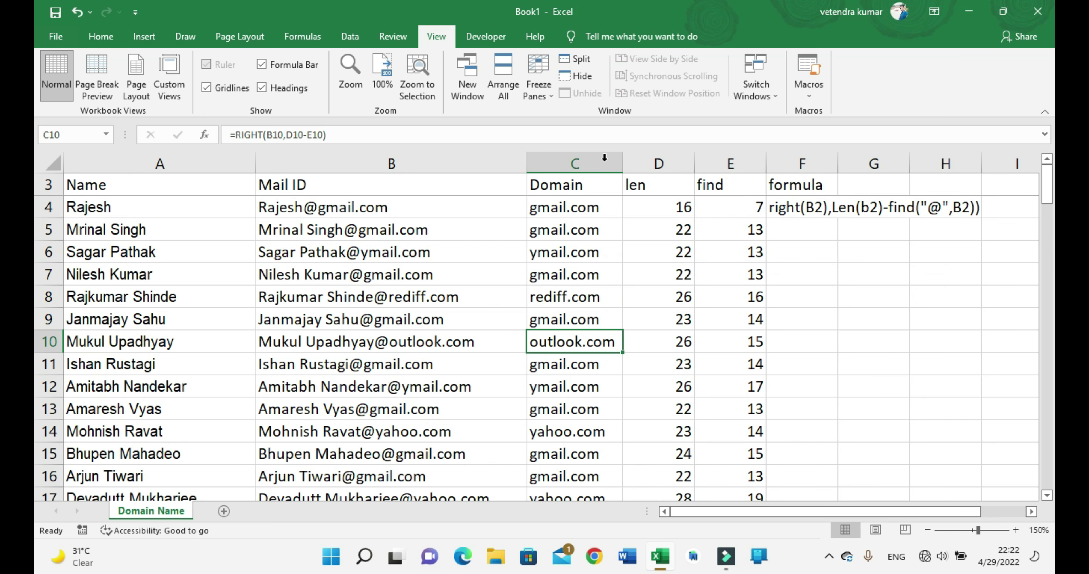
# Step: Clear the RIGHT formulas from C4:C57 in the Domain column
pyautogui.click(573, 206)
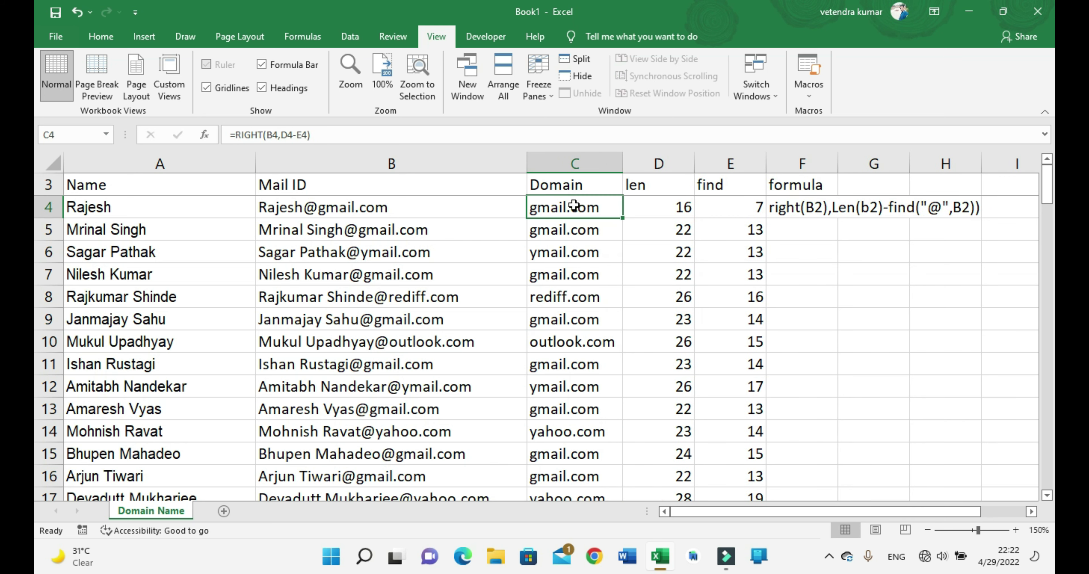
pyautogui.hotkey('ctrl', 'shift', 'Down')
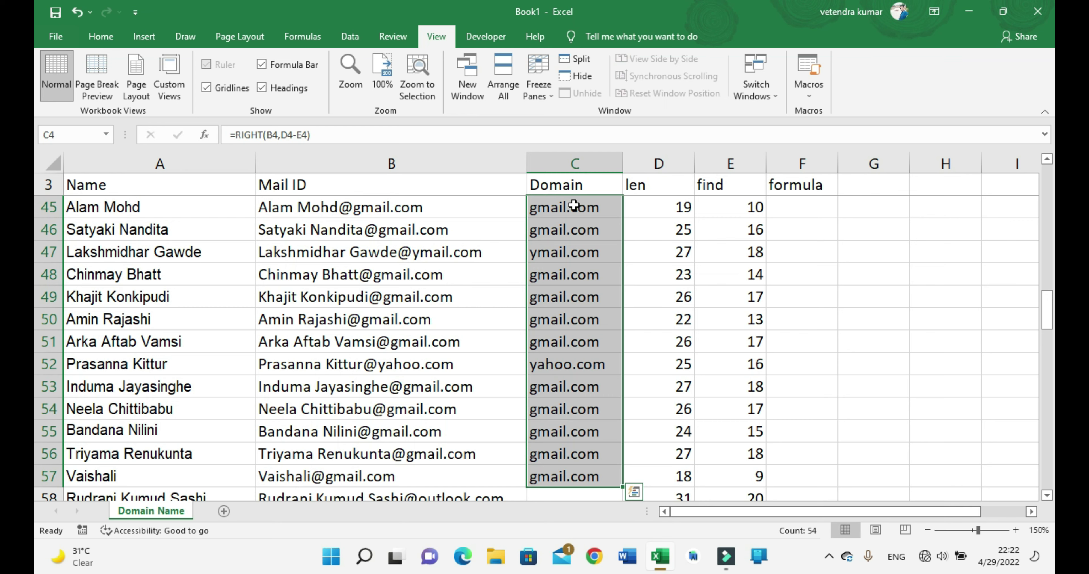
pyautogui.press('Delete')
pyautogui.hotkey('ctrl', 'Up')
pyautogui.press('Down')
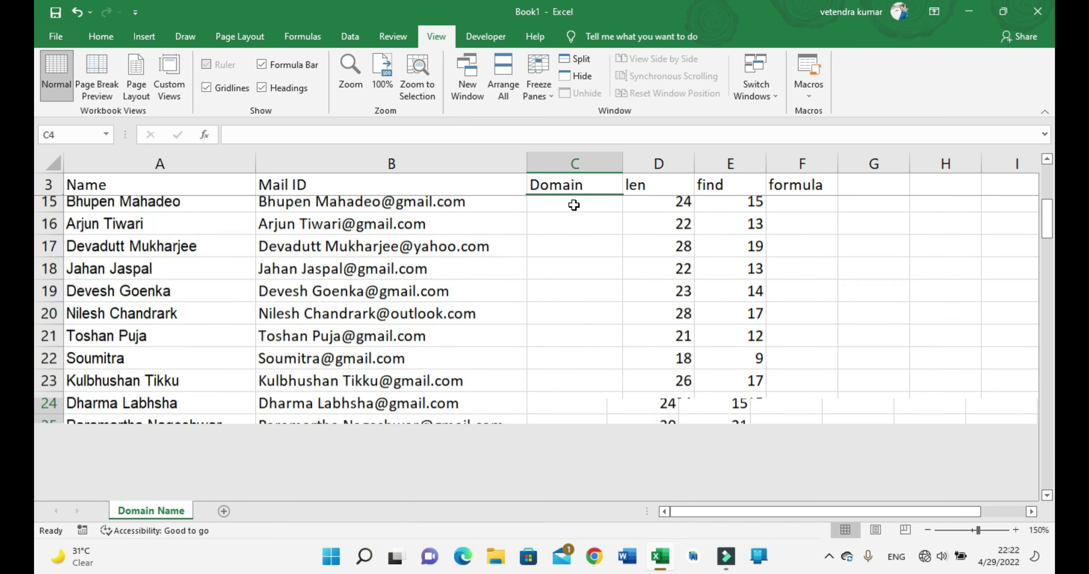
# Step: Enter the combined formula =RIGHT(B4,LEN(B4)-FIND("@",B4)) in C4 to extract the first mail ID's domain without helper columns
pyautogui.write('=')
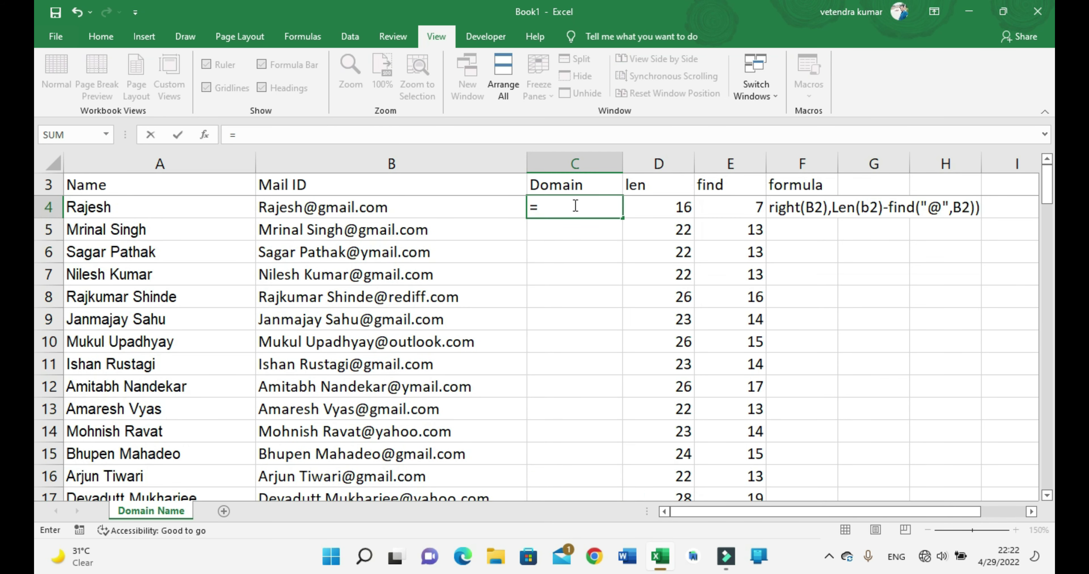
pyautogui.write('reg')
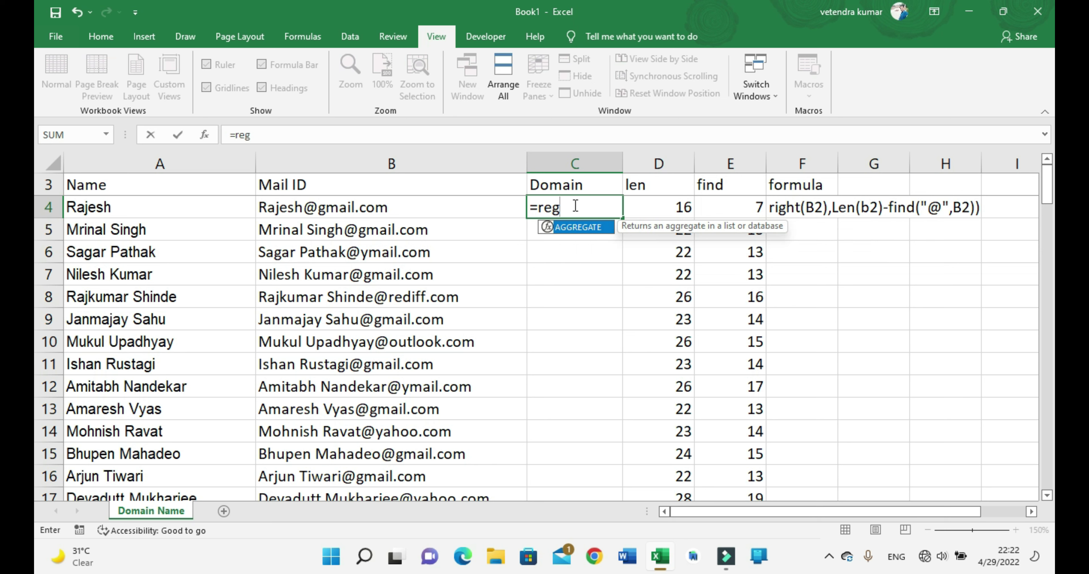
pyautogui.press('BackSpace')
pyautogui.press('BackSpace')
pyautogui.write('ig')
pyautogui.press('Tab')
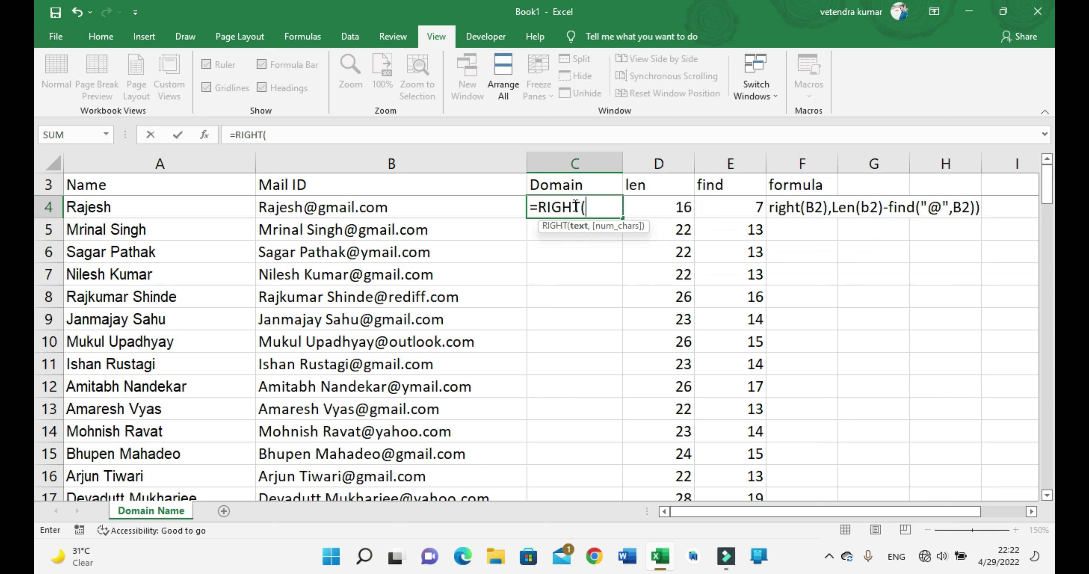
pyautogui.press('Left')
pyautogui.write(',')
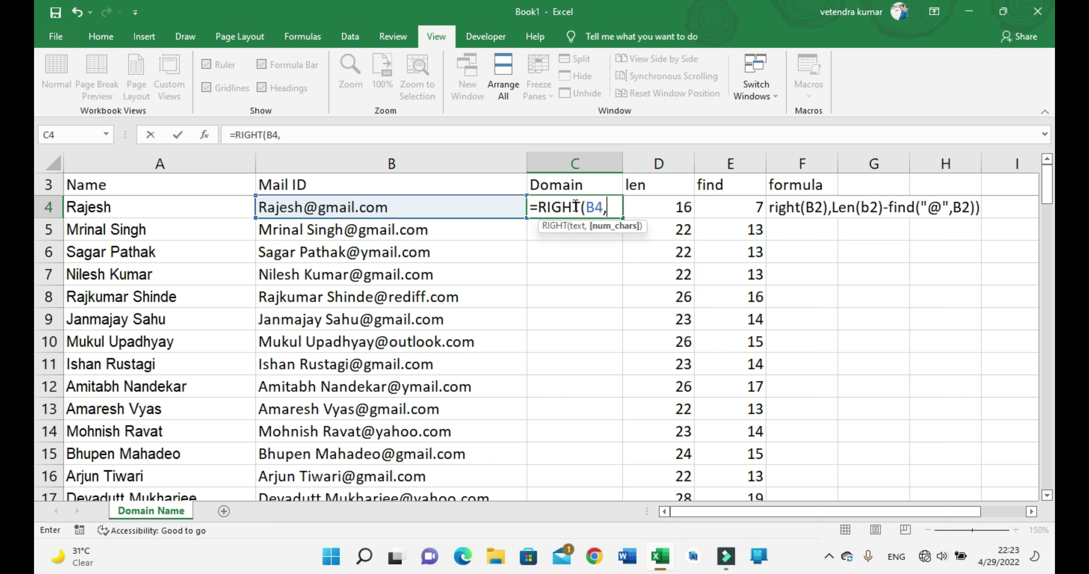
pyautogui.write('len')
pyautogui.press('Tab')
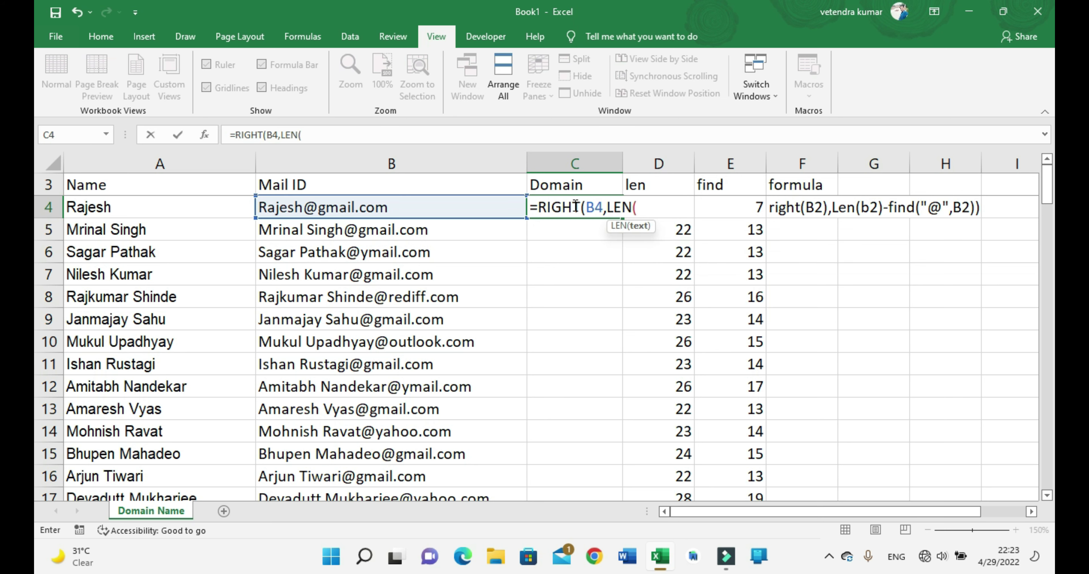
pyautogui.write('B4)')
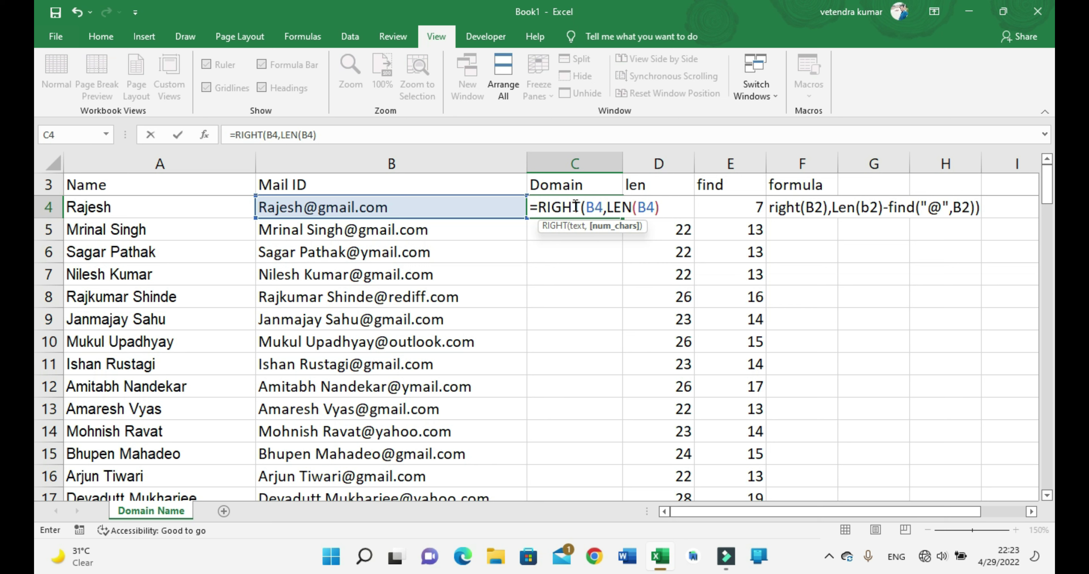
pyautogui.write('-fi')
pyautogui.press('Down')
pyautogui.press('Tab')
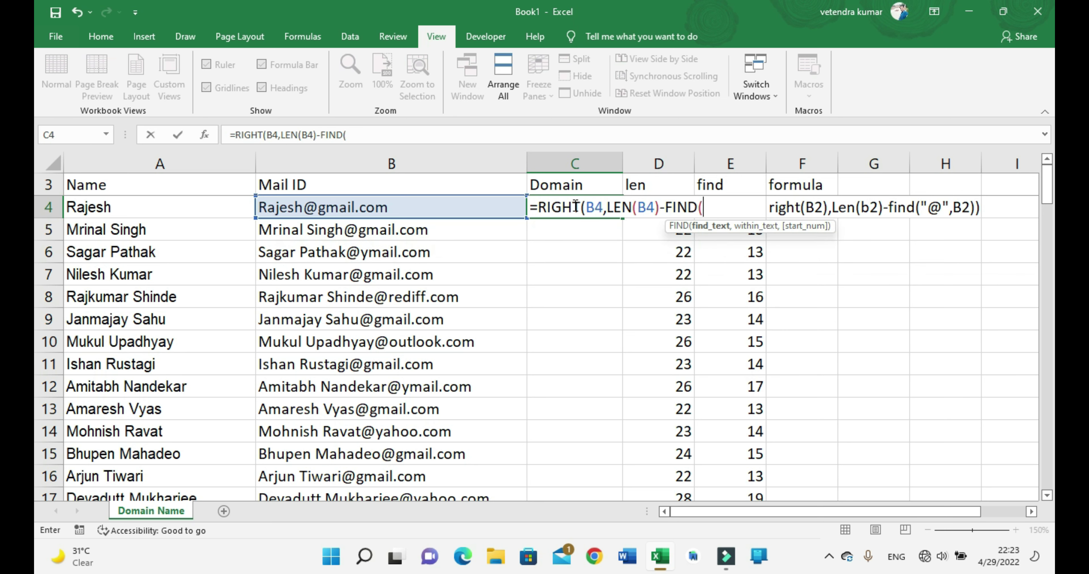
pyautogui.write('"@",')
pyautogui.press('Left')
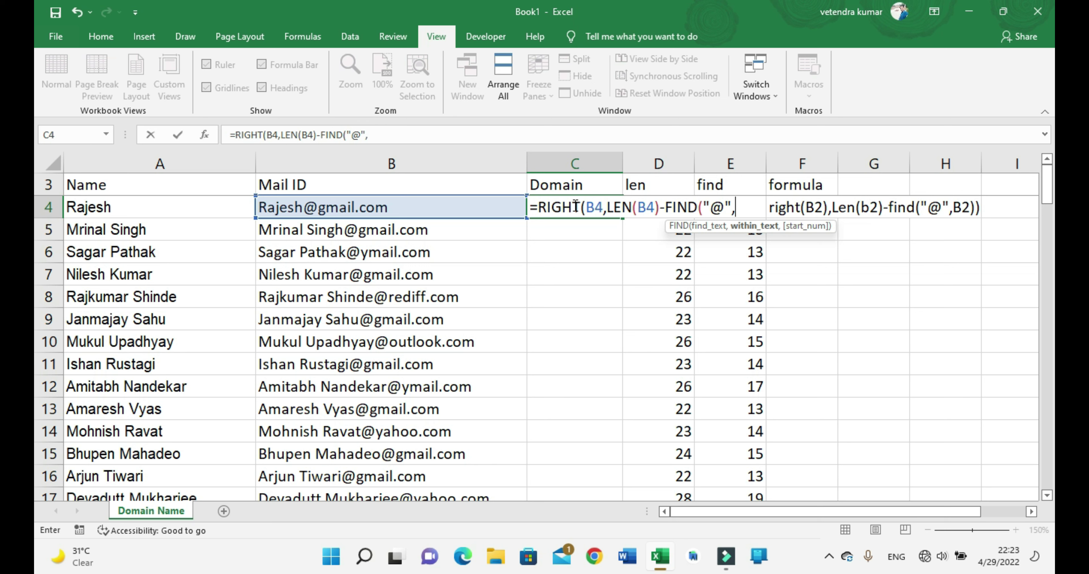
pyautogui.write('))')
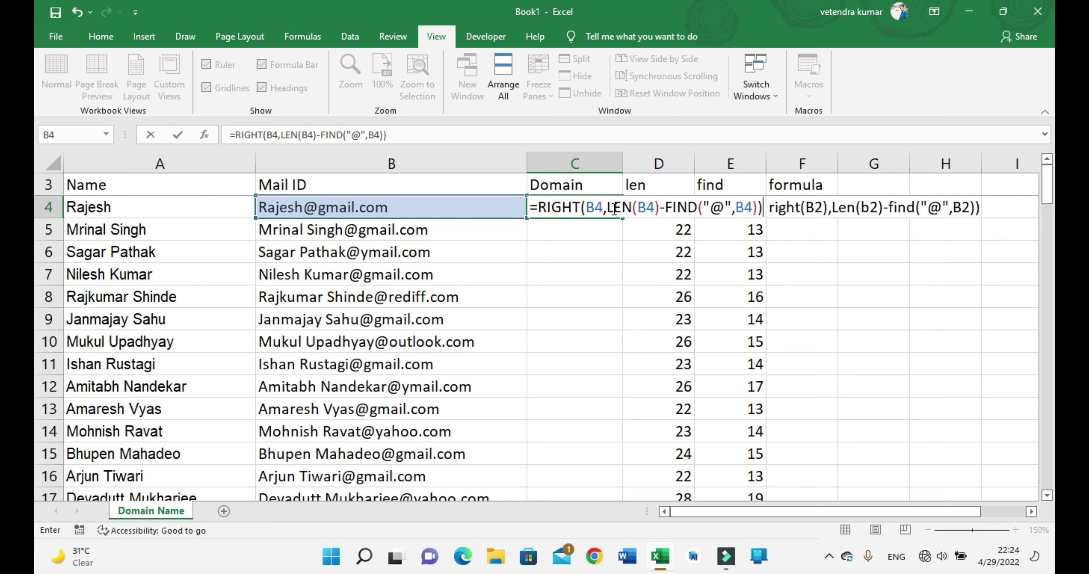
pyautogui.hotkey('ctrl', 'Return')
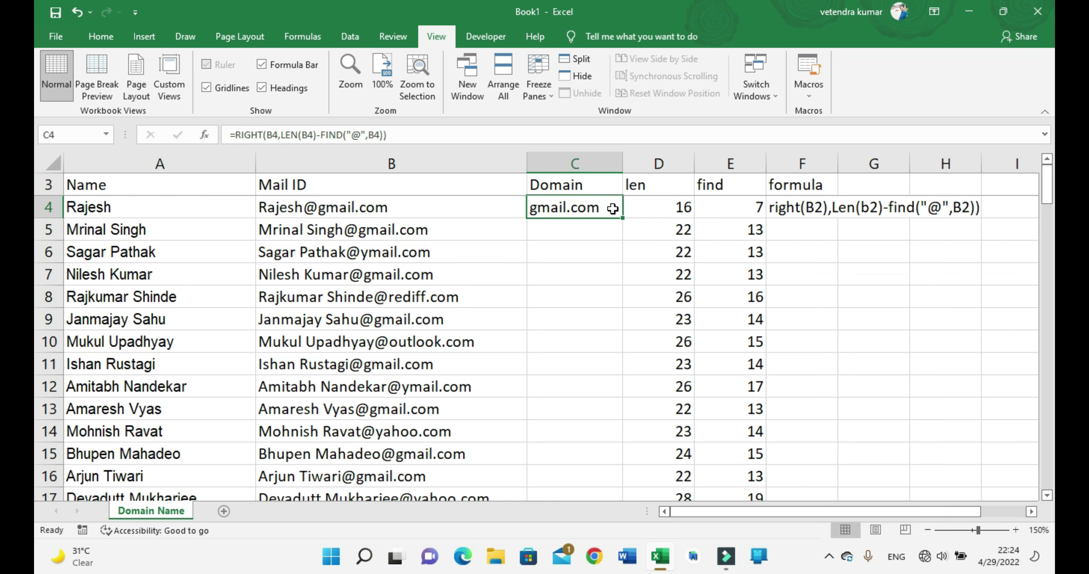
# Step: Fill the combined RIGHT, LEN and FIND formula from C4 down through C109 in the Domain column
pyautogui.hotkey('shift', 'Down')
pyautogui.hotkey('shift', 'Down')
pyautogui.hotkey('shift', 'Down')
pyautogui.hotkey('shift', 'Down')
pyautogui.hotkey('shift', 'Down')
pyautogui.hotkey('shift', 'Down')
pyautogui.hotkey('shift', 'Down')
pyautogui.hotkey('shift', 'Down')
pyautogui.hotkey('shift', 'Down')
pyautogui.hotkey('shift', 'Down')
pyautogui.hotkey('shift', 'Down')
pyautogui.hotkey('shift', 'Down')
pyautogui.hotkey('shift', 'Down')
pyautogui.hotkey('shift', 'Down')
pyautogui.hotkey('shift', 'Down')
pyautogui.hotkey('shift', 'Down')
pyautogui.hotkey('shift', 'Down')
pyautogui.hotkey('shift', 'Down')
pyautogui.hotkey('shift', 'Down')
pyautogui.hotkey('shift', 'Down')
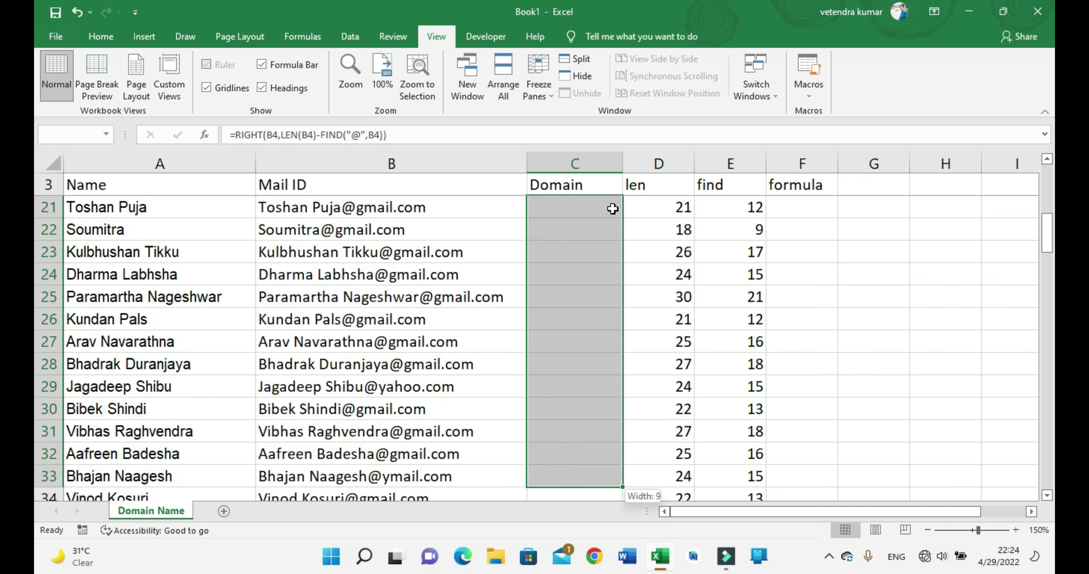
pyautogui.hotkey('shift', 'Down')
pyautogui.hotkey('shift', 'Down')
pyautogui.hotkey('shift', 'Down')
pyautogui.hotkey('shift', 'Down')
pyautogui.hotkey('shift', 'Down')
pyautogui.hotkey('shift', 'Down')
pyautogui.hotkey('shift', 'Down')
pyautogui.hotkey('shift', 'Down')
pyautogui.hotkey('shift', 'Down')
pyautogui.hotkey('shift', 'Down')
pyautogui.hotkey('shift', 'Down')
pyautogui.hotkey('shift', 'Down')
pyautogui.hotkey('shift', 'Down')
pyautogui.hotkey('shift', 'Down')
pyautogui.hotkey('shift', 'Down')
pyautogui.hotkey('shift', 'Down')
pyautogui.hotkey('shift', 'Down')
pyautogui.hotkey('shift', 'Down')
pyautogui.hotkey('shift', 'Down')
pyautogui.hotkey('shift', 'Down')
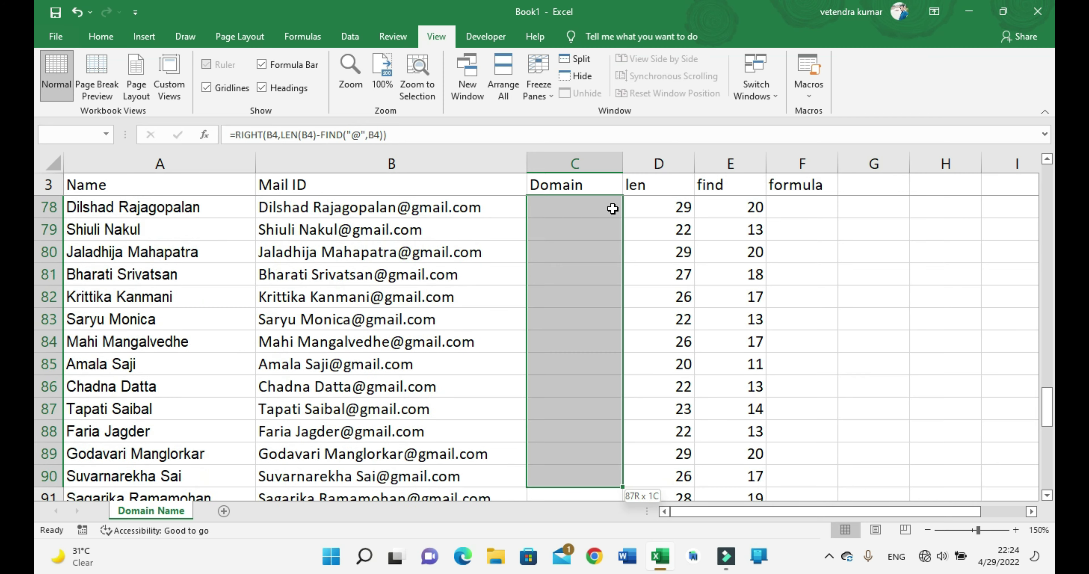
pyautogui.hotkey('shift', 'Down')
pyautogui.hotkey('shift', 'Down')
pyautogui.hotkey('shift', 'Down')
pyautogui.hotkey('shift', 'Down')
pyautogui.hotkey('shift', 'Down')
pyautogui.hotkey('shift', 'Down')
pyautogui.hotkey('shift', 'Down')
pyautogui.hotkey('shift', 'Down')
pyautogui.hotkey('shift', 'Down')
pyautogui.hotkey('shift', 'Down')
pyautogui.hotkey('shift', 'Down')
pyautogui.hotkey('shift', 'Down')
pyautogui.hotkey('shift', 'Down')
pyautogui.hotkey('shift', 'Down')
pyautogui.hotkey('shift', 'Down')
pyautogui.hotkey('shift', 'Down')
pyautogui.hotkey('shift', 'Down')
pyautogui.hotkey('shift', 'Down')
pyautogui.hotkey('shift', 'Down')
pyautogui.hotkey('shift', 'Down')
pyautogui.hotkey('shift', 'Up')
pyautogui.hotkey('shift', 'Up')
pyautogui.hotkey('shift', 'Up')
pyautogui.hotkey('shift', 'Up')
pyautogui.hotkey('shift', 'Up')
pyautogui.hotkey('shift', 'Up')
pyautogui.hotkey('shift', 'Up')
pyautogui.hotkey('shift', 'Up')
pyautogui.hotkey('shift', 'Up')
pyautogui.hotkey('shift', 'Up')
pyautogui.hotkey('shift', 'Up')
pyautogui.hotkey('shift', 'Up')
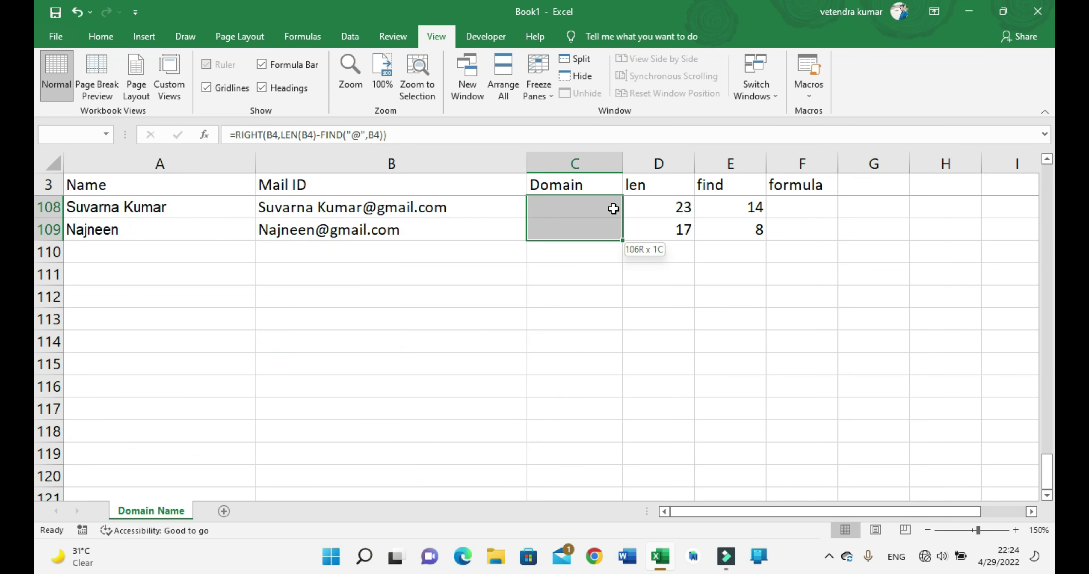
pyautogui.hotkey('ctrl', 'd')
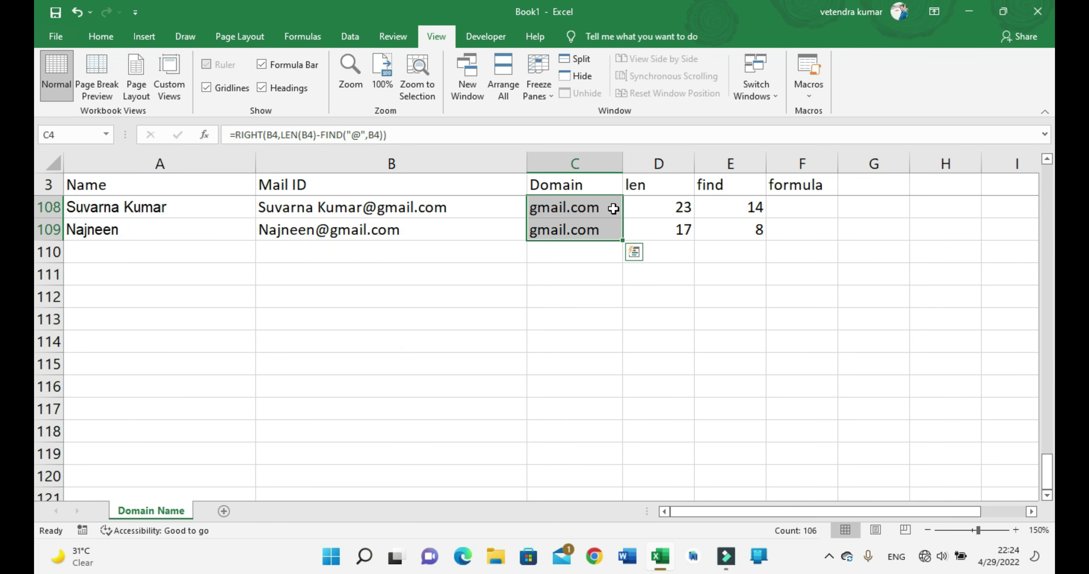
# Step: Return to the start of the list and check the filled formulas in the Domain column from C4 to C11
pyautogui.hotkey('ctrl', 'Up')
pyautogui.hotkey('ctrl', 'Home')
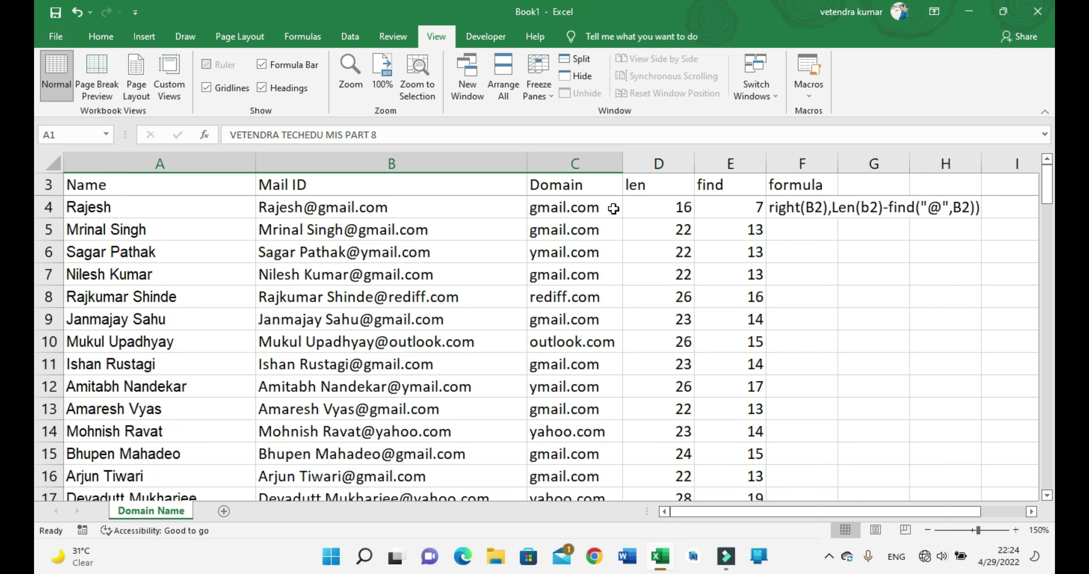
pyautogui.click(613, 209)
pyautogui.press('Down')
pyautogui.press('Down')
pyautogui.press('Down')
pyautogui.press('Down')
pyautogui.press('Down')
pyautogui.press('Down')
pyautogui.press('Down')
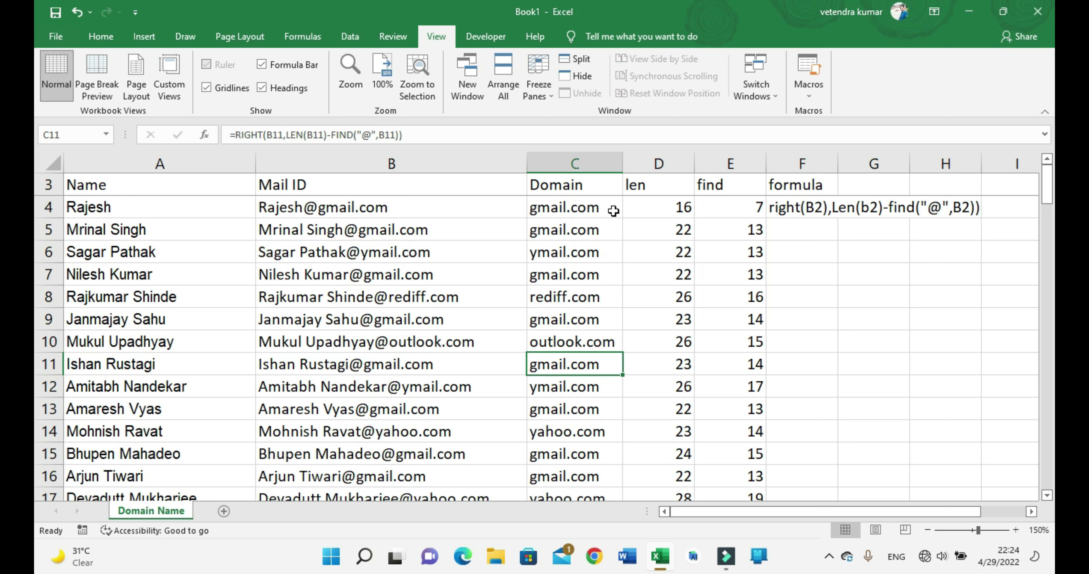
pyautogui.hotkey('ctrl', 's')
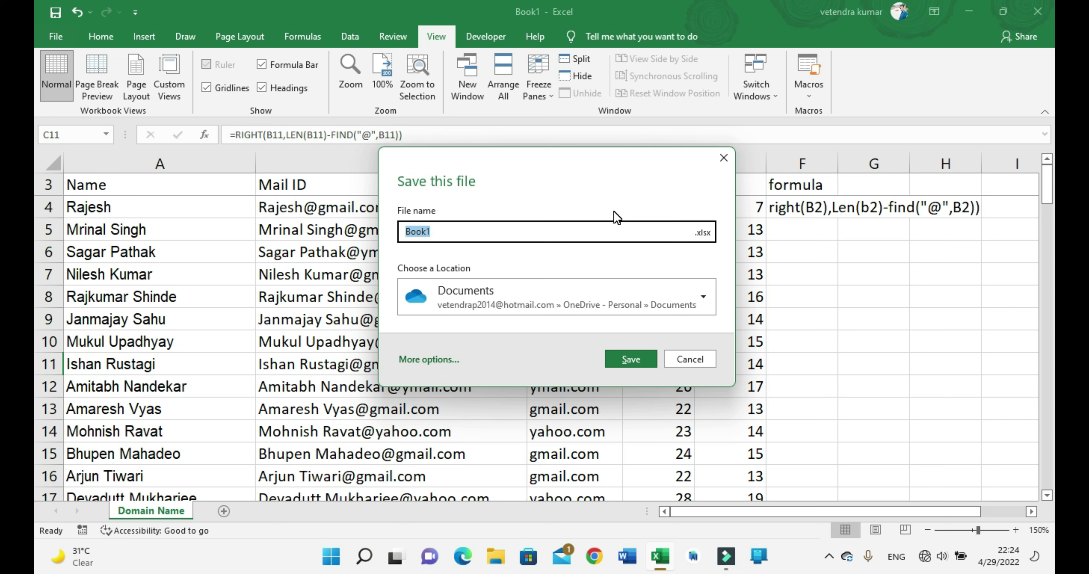
pyautogui.click(670, 360)
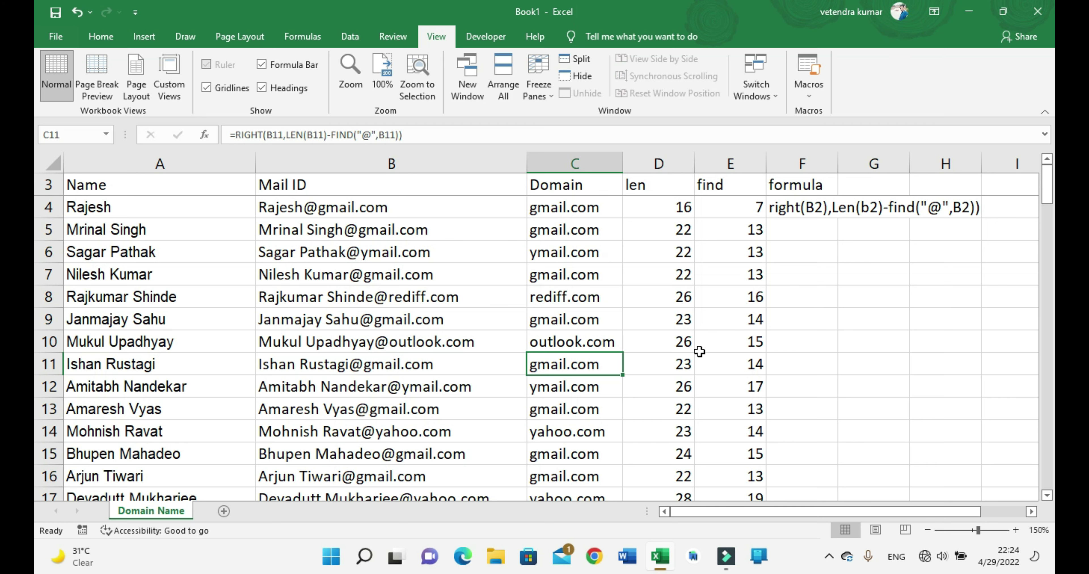
pyautogui.scroll(-2, 105, 217)
pyautogui.scroll(2, 107, 218)
pyautogui.scroll(1, 106, 218)
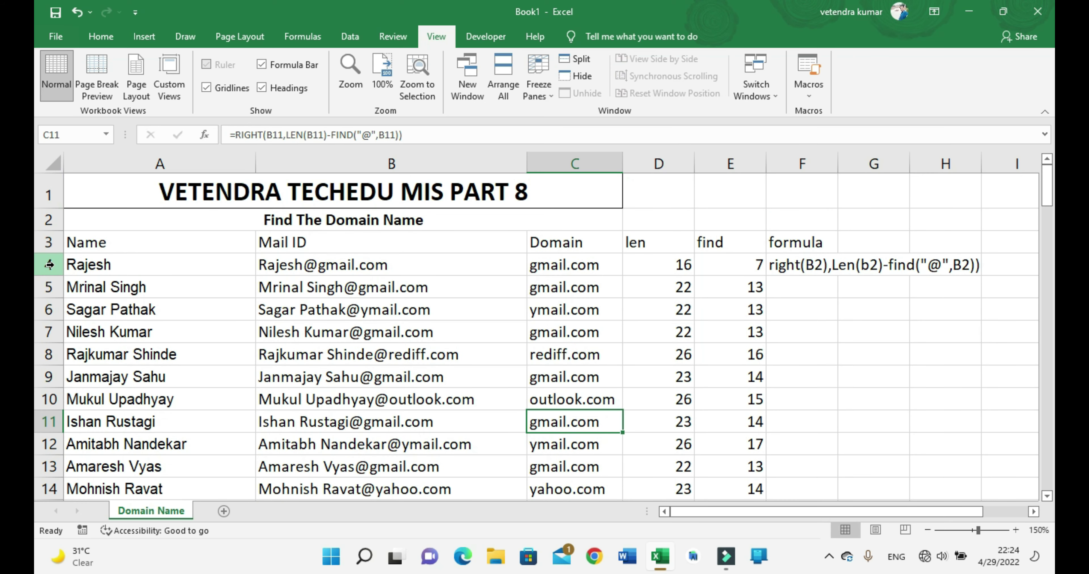
pyautogui.click(146, 267)
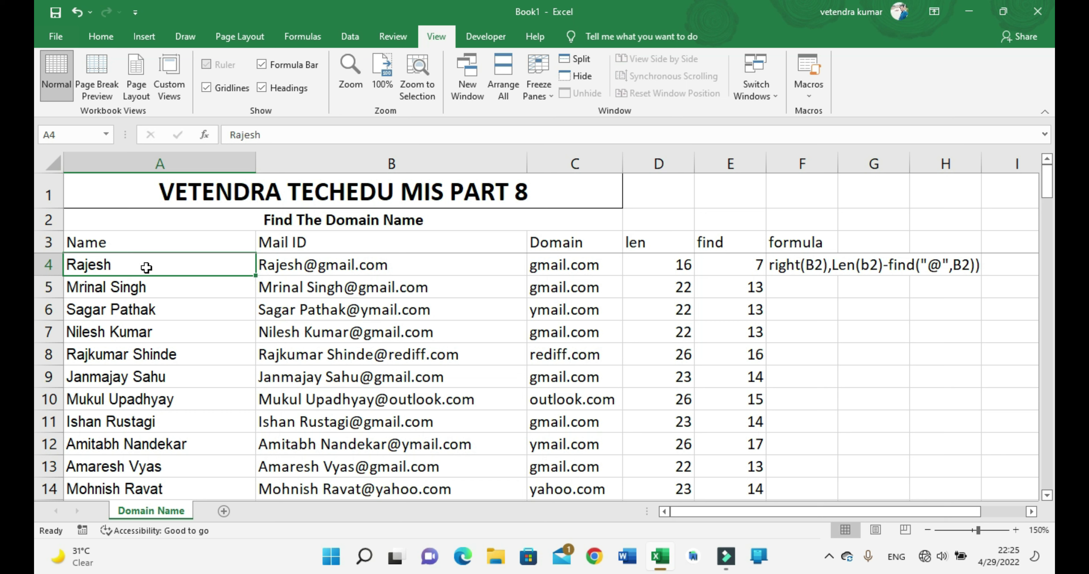
pyautogui.click(828, 556)
pyautogui.rightClick(831, 510)
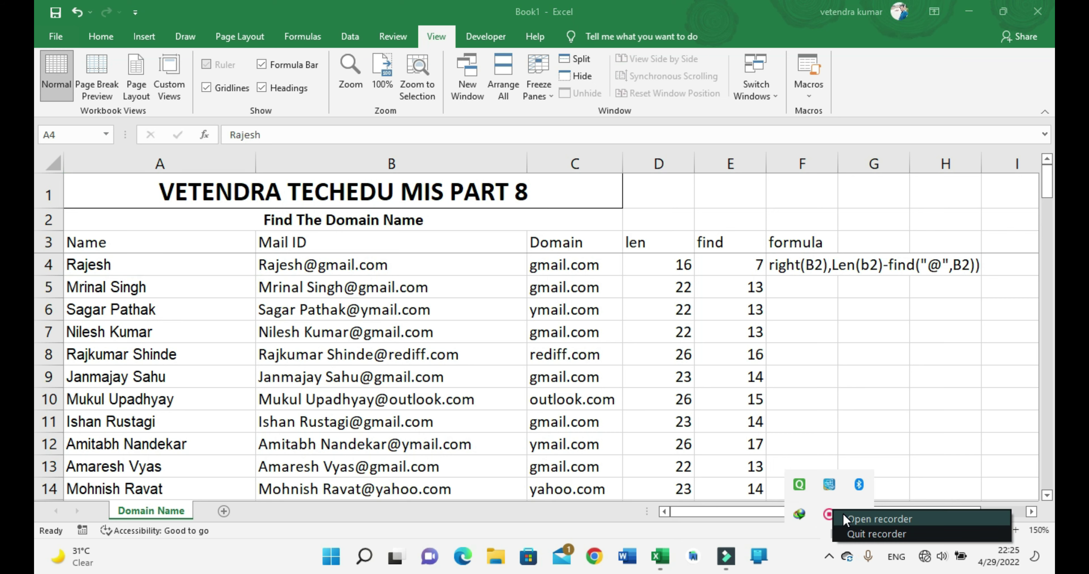
pyautogui.click(843, 516)
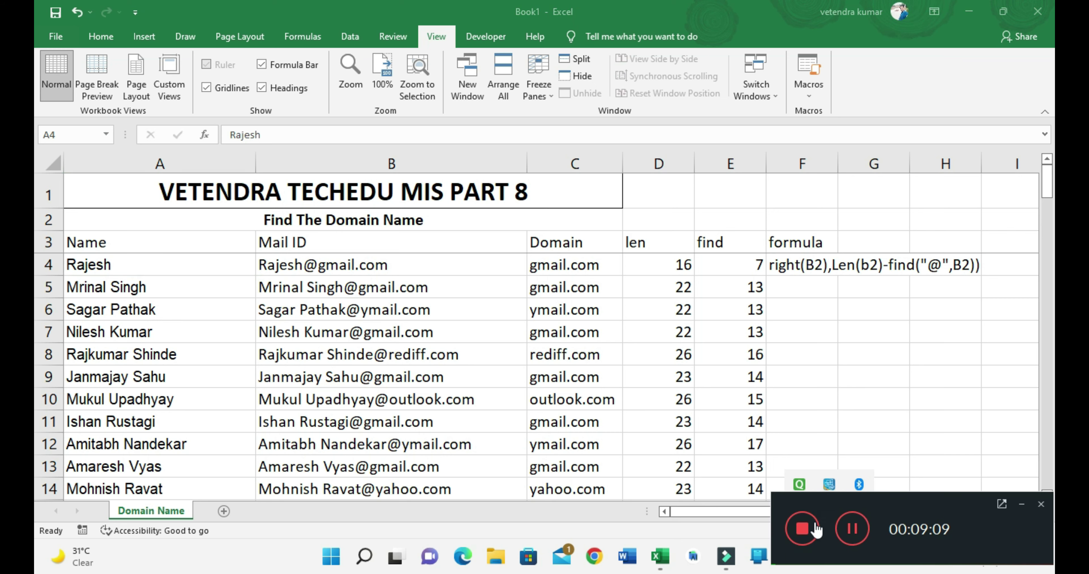